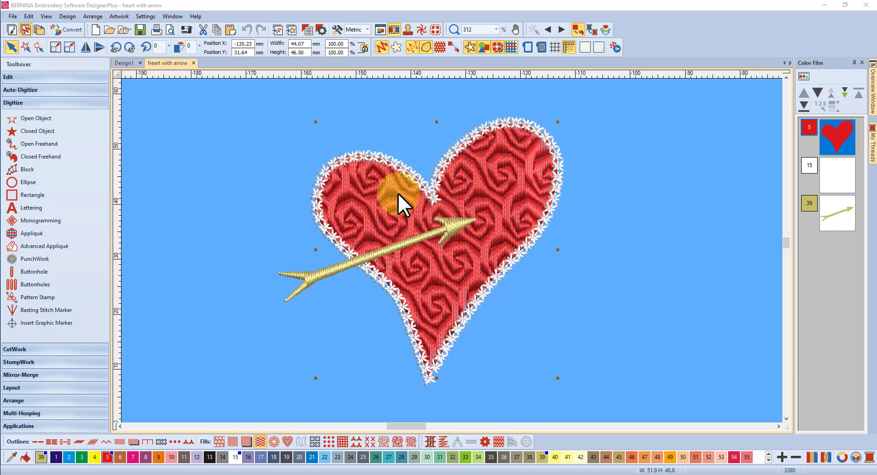
Step: Zoom the view to 390% to see the heart
scroll(437, 202, up, 3)
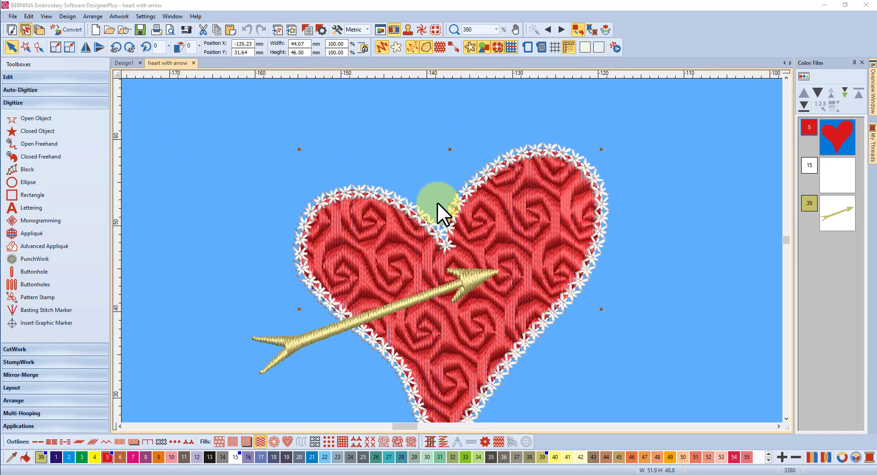
scroll(496, 383, up, 2)
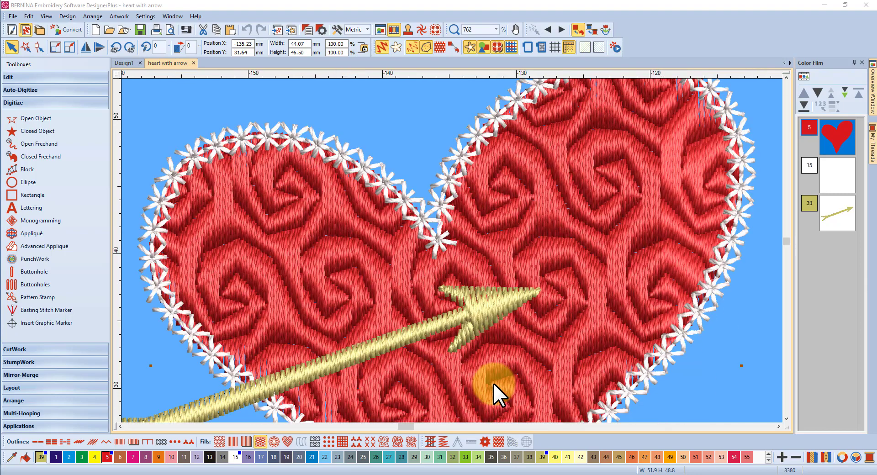
scroll(447, 265, down, 1)
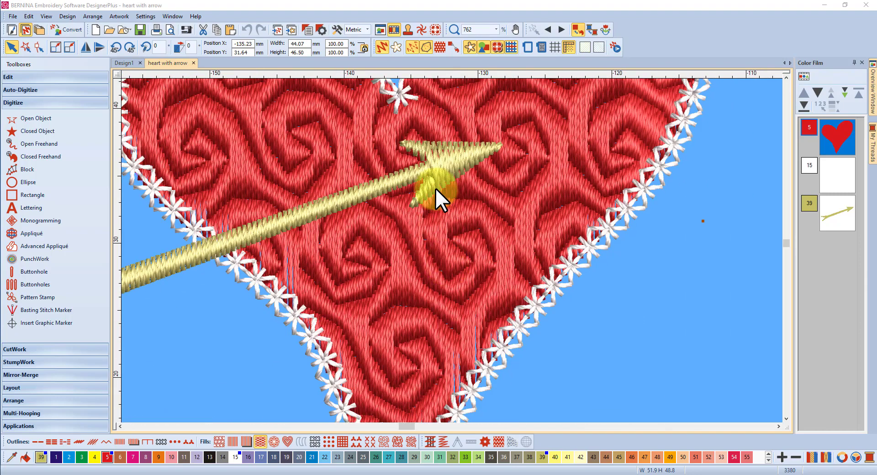
scroll(400, 111, down, 1)
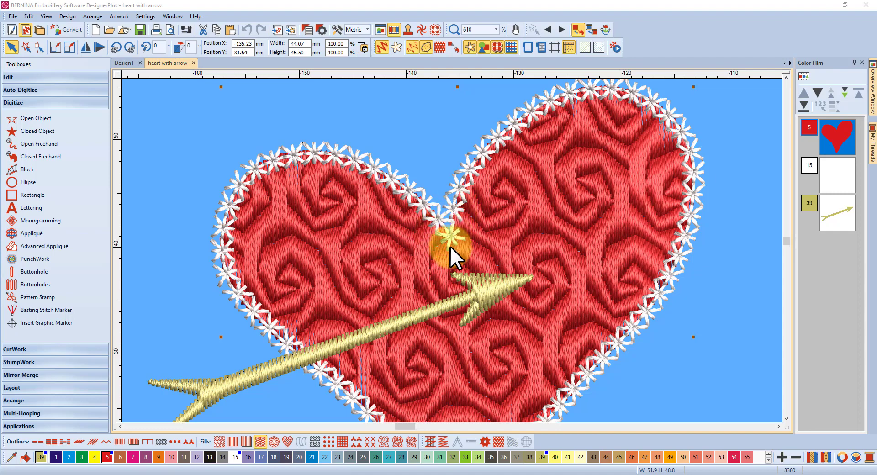
scroll(450, 246, down, 3)
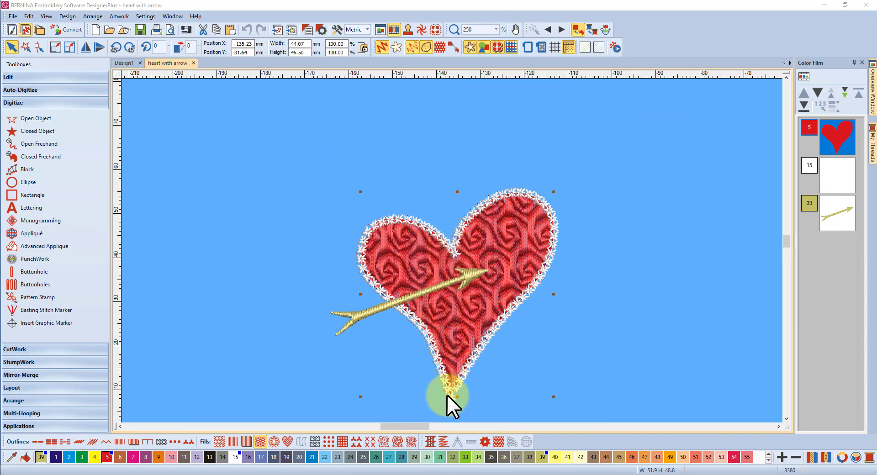
scroll(447, 396, up, 1)
scroll(447, 396, down, 6)
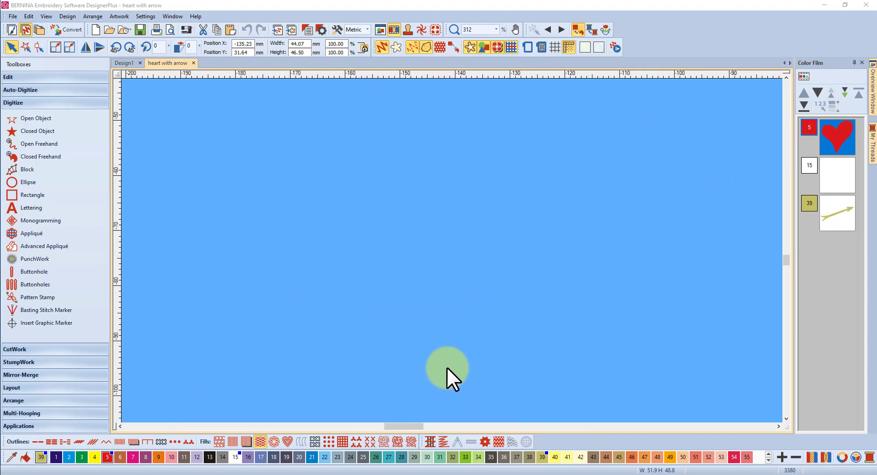
scroll(447, 368, down, 2)
scroll(470, 242, down, 2)
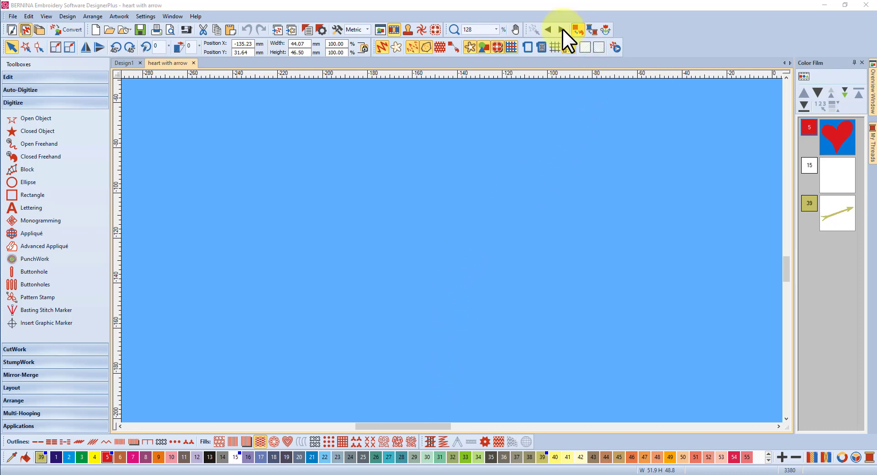
click(497, 29)
click(470, 38)
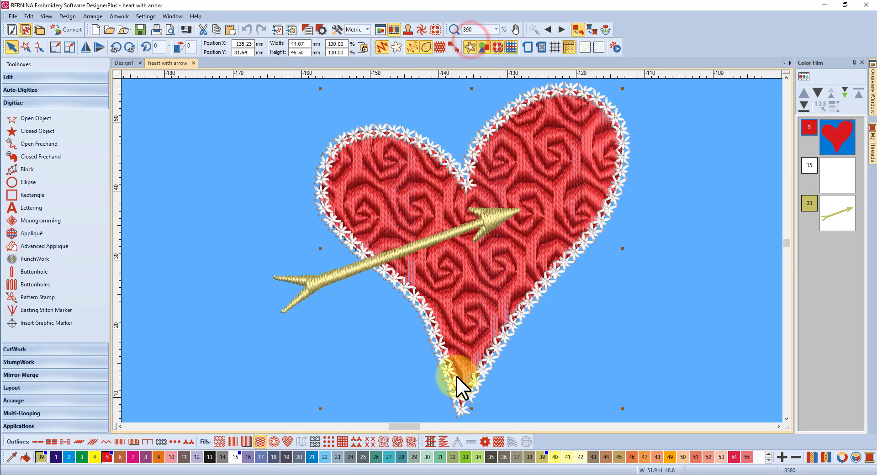
Step: Switch to the Design1 document with the plain rose-patterned red heart
scroll(459, 399, down, 1)
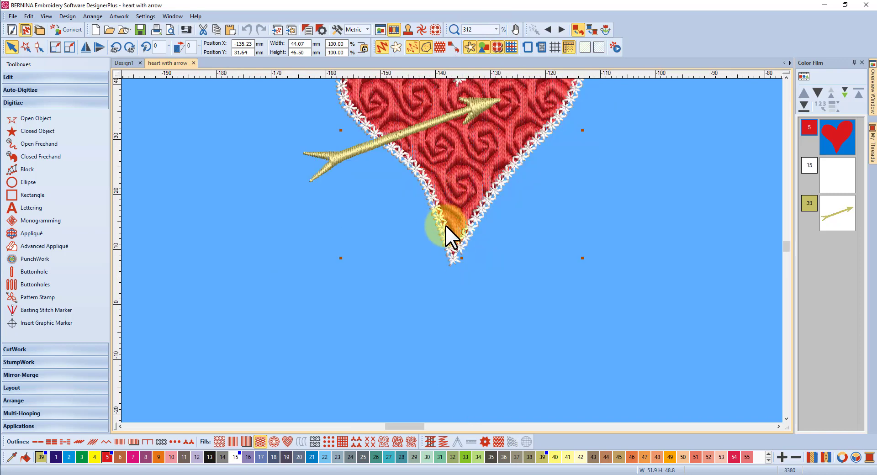
scroll(455, 259, up, 6)
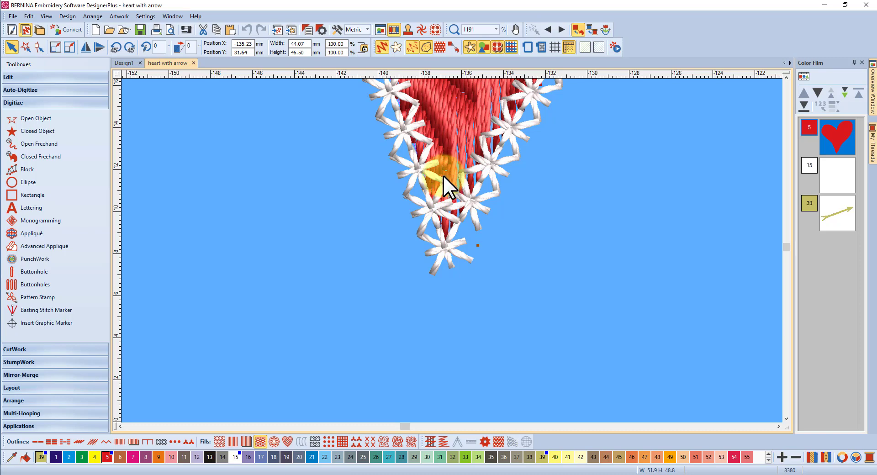
click(131, 62)
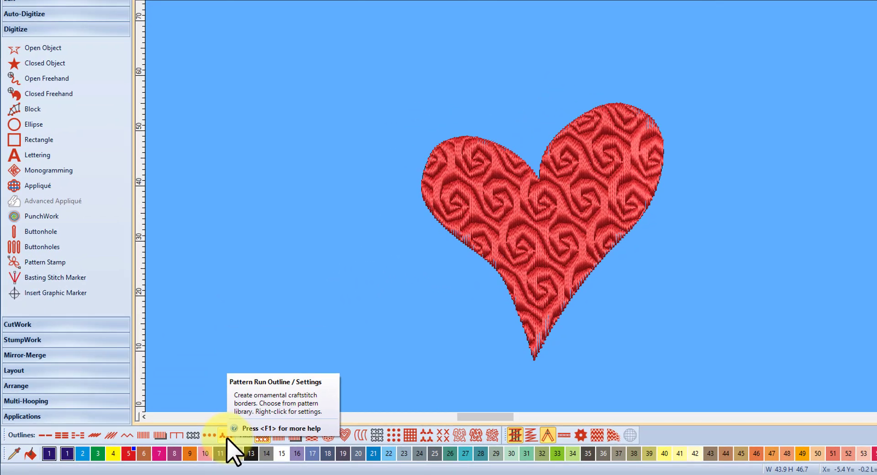
Step: Set the Pattern Run outline to star pattern 711, chosen from the colour previews
right_click(188, 442)
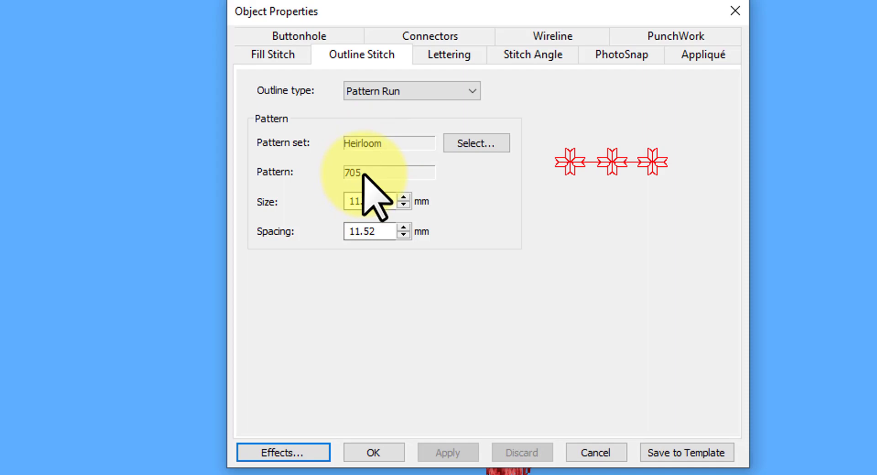
click(461, 144)
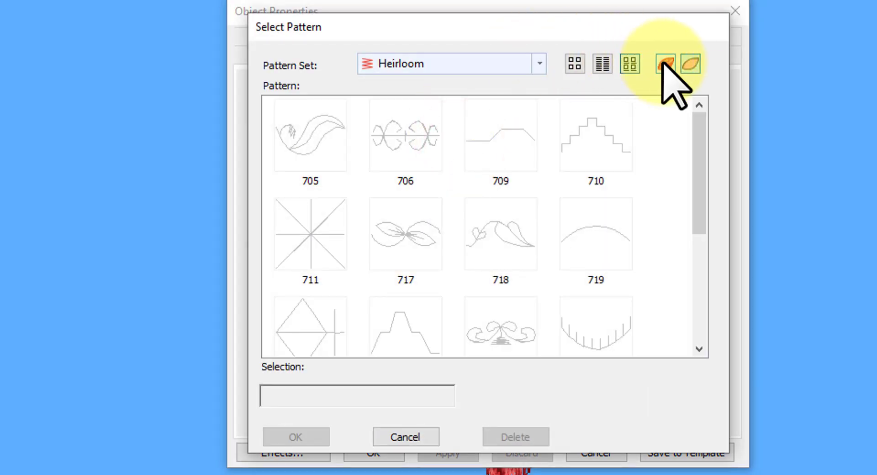
click(665, 64)
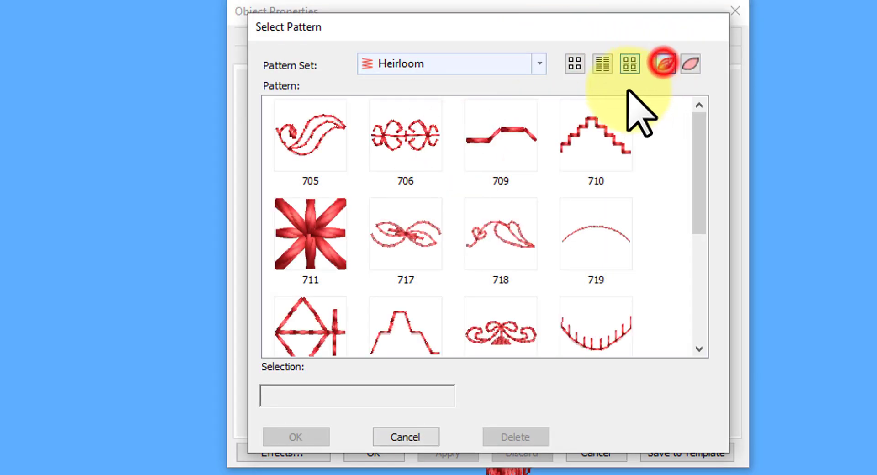
click(306, 238)
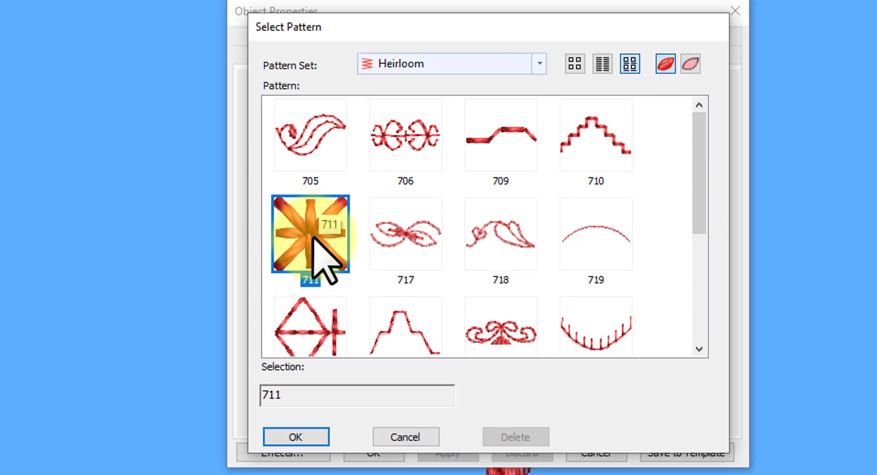
click(299, 438)
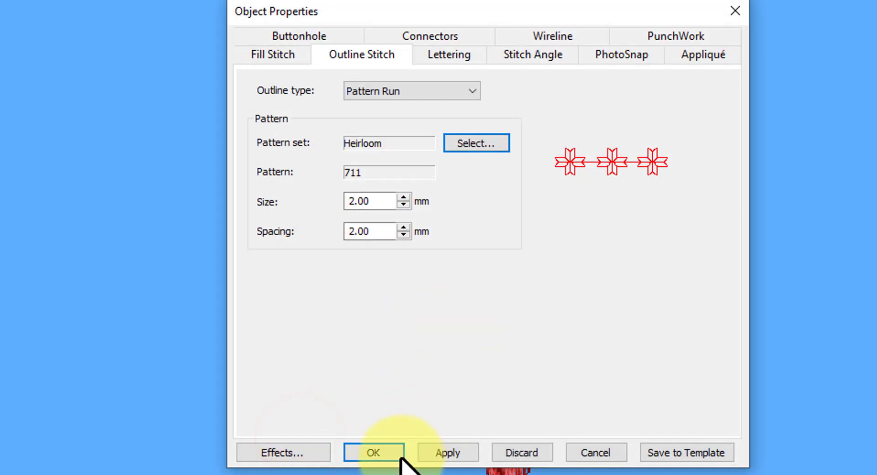
click(388, 453)
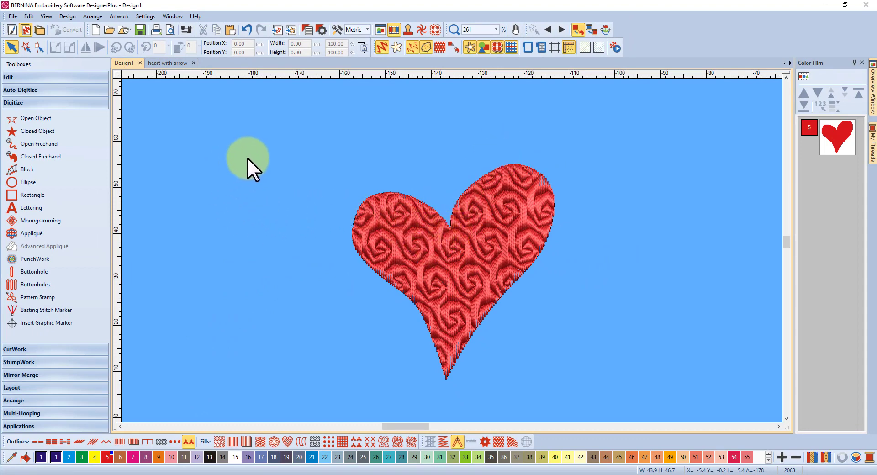
Step: Select the heart and give it a Pattern-type outline in colour 15 BERNINA
click(17, 77)
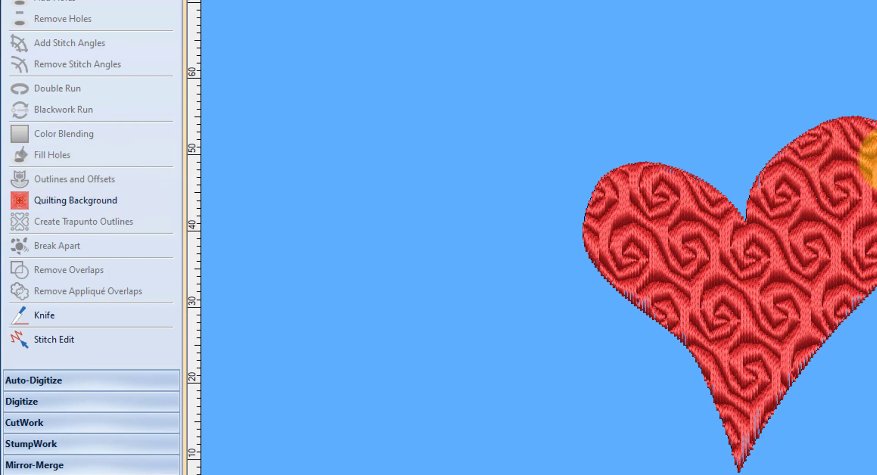
click(663, 196)
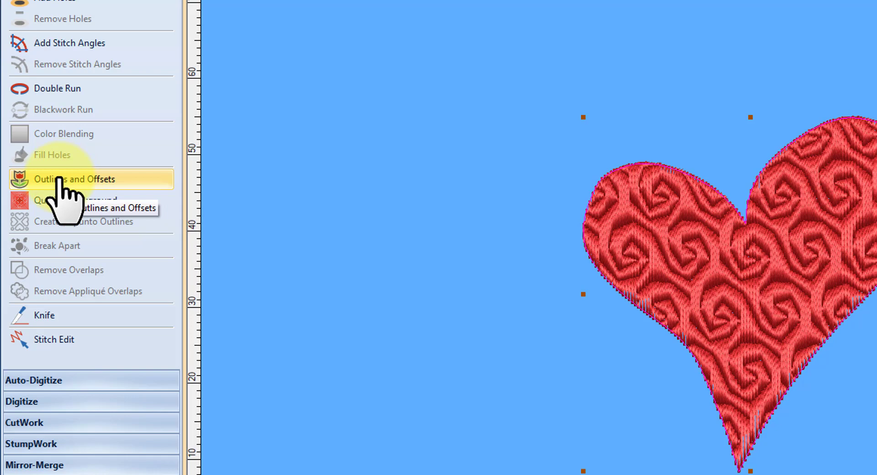
click(60, 179)
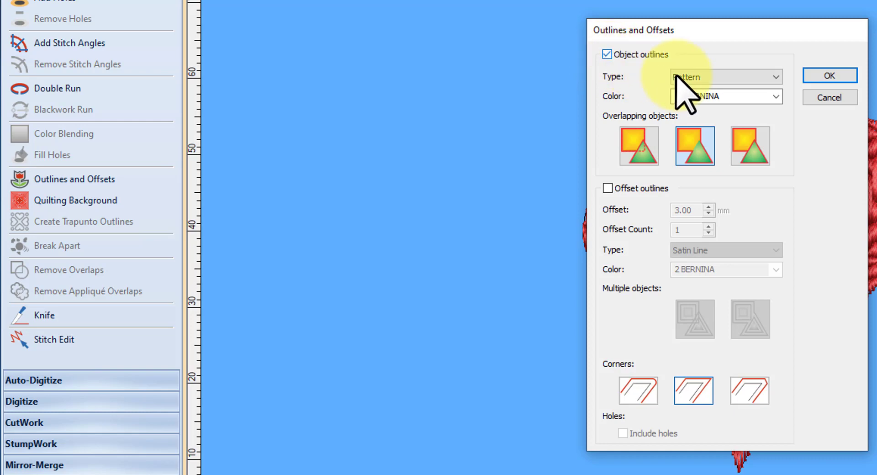
click(777, 77)
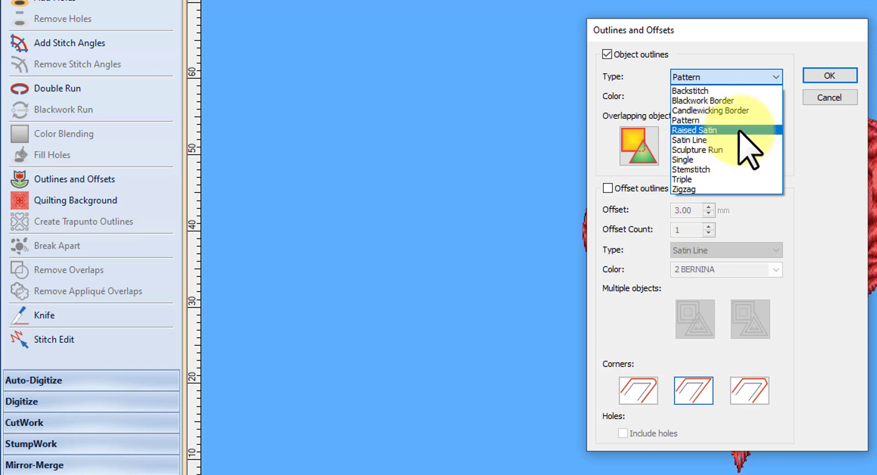
click(776, 77)
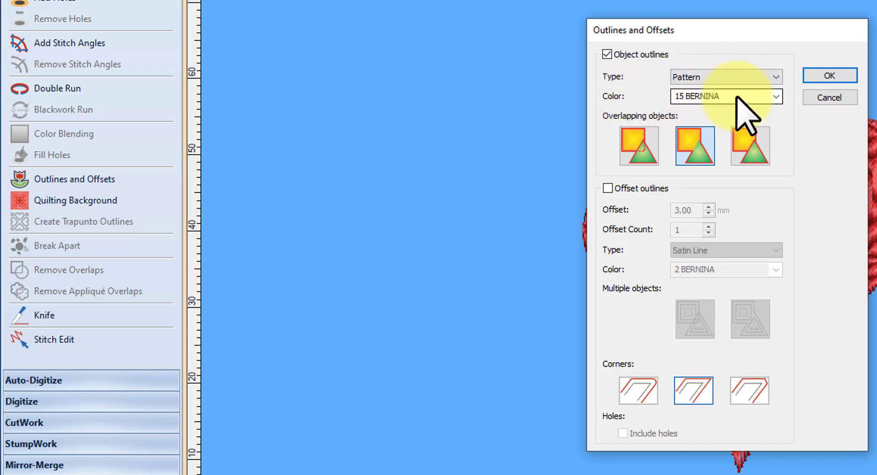
click(777, 96)
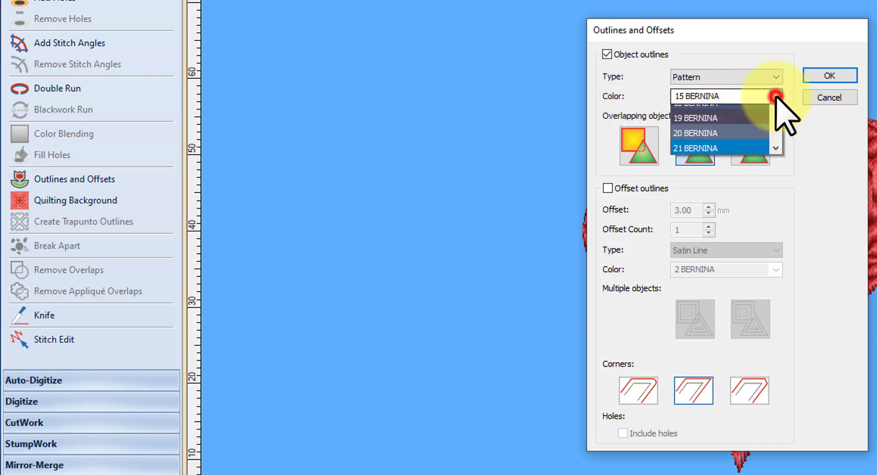
click(777, 96)
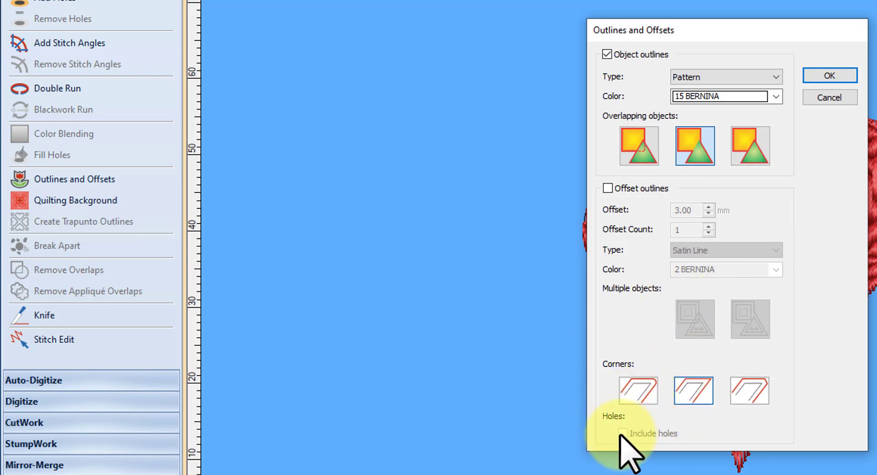
click(829, 76)
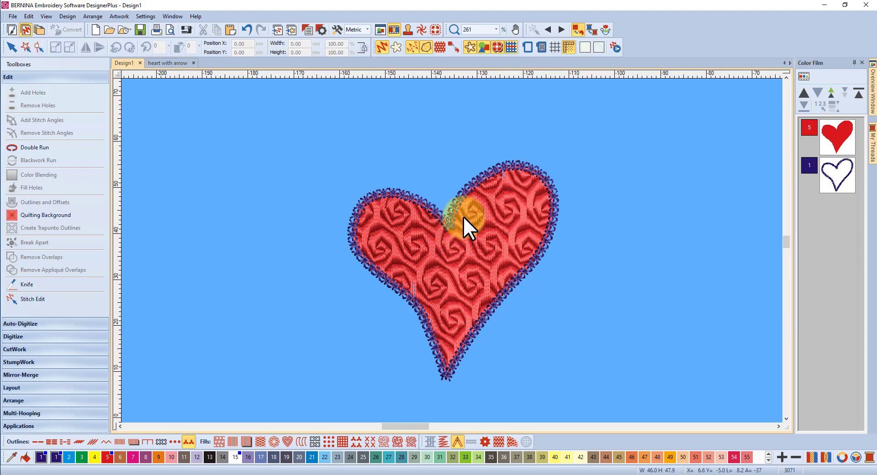
click(838, 173)
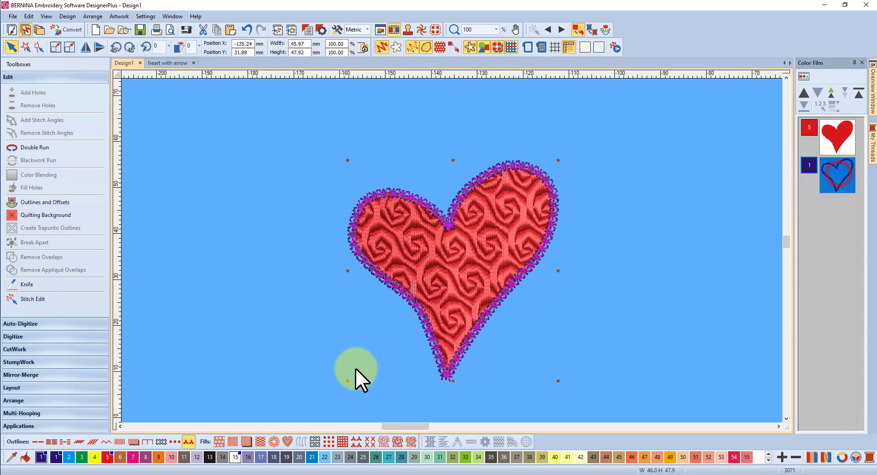
click(235, 457)
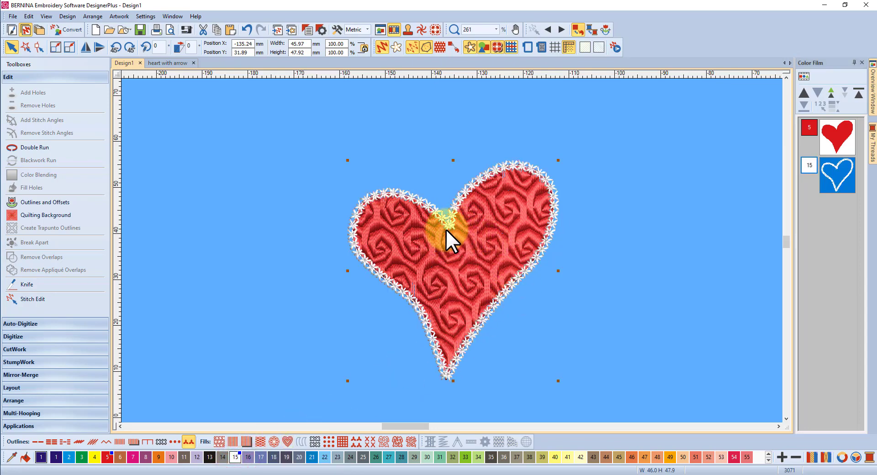
scroll(446, 229, up, 5)
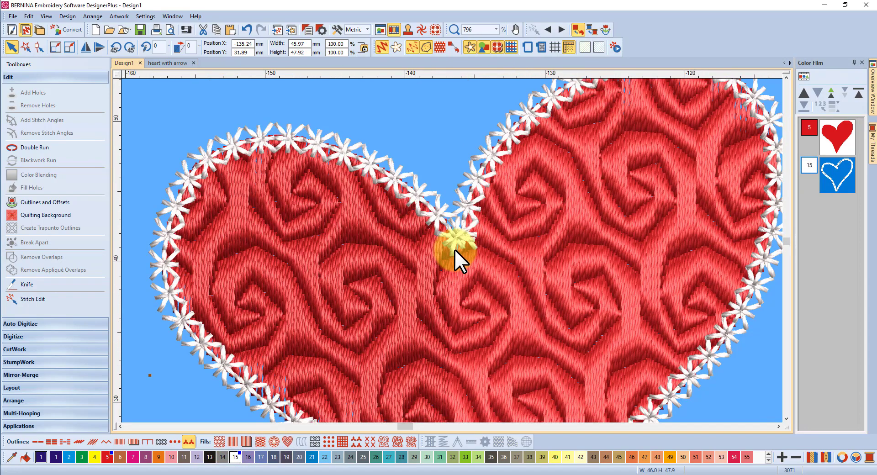
scroll(455, 250, up, 3)
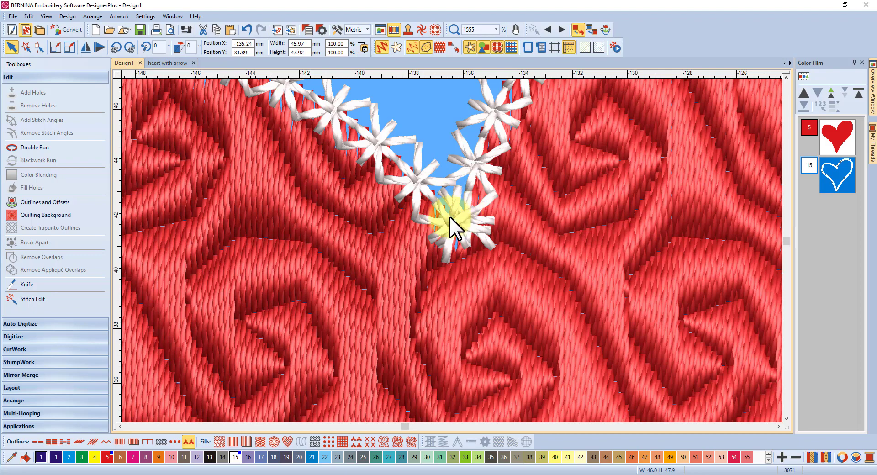
scroll(456, 218, down, 1)
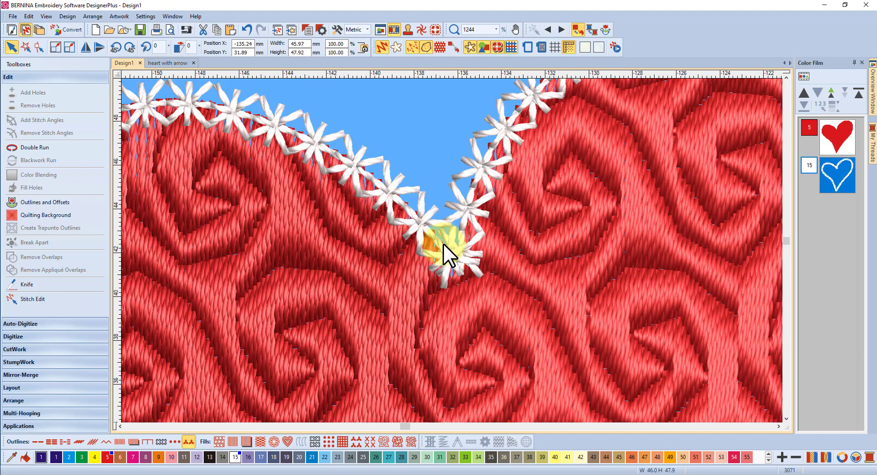
scroll(443, 243, down, 6)
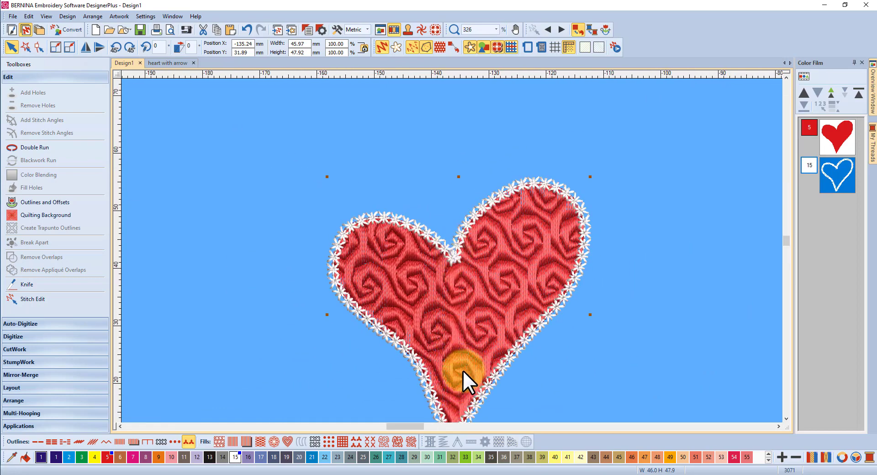
click(459, 317)
drag(459, 317, 462, 263)
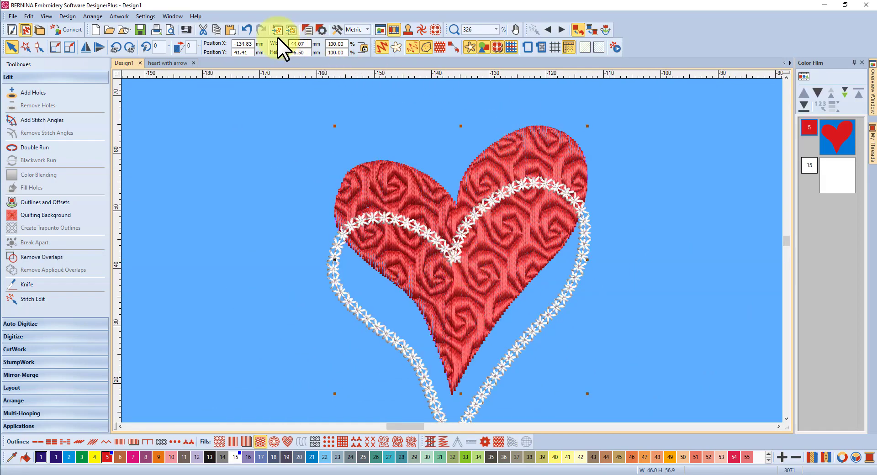
click(247, 29)
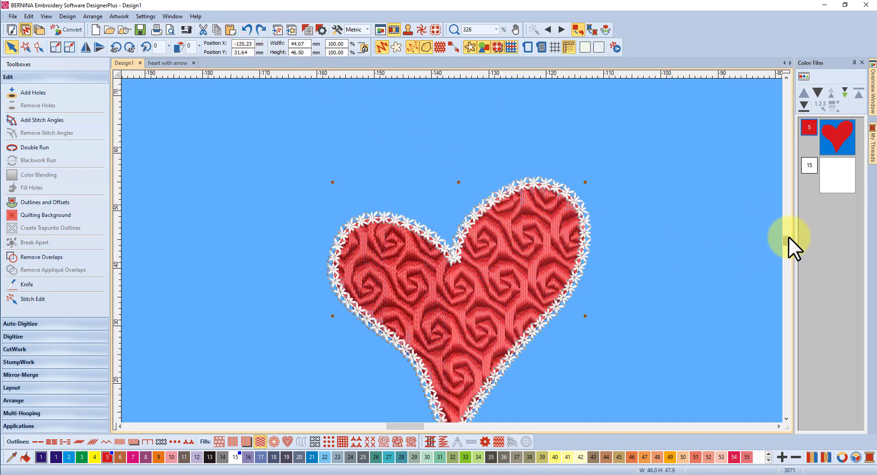
drag(788, 236, 786, 245)
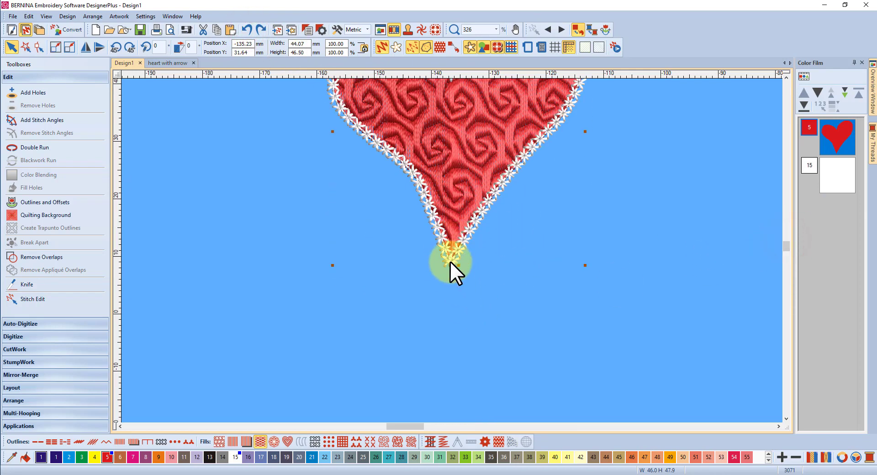
scroll(451, 251, up, 7)
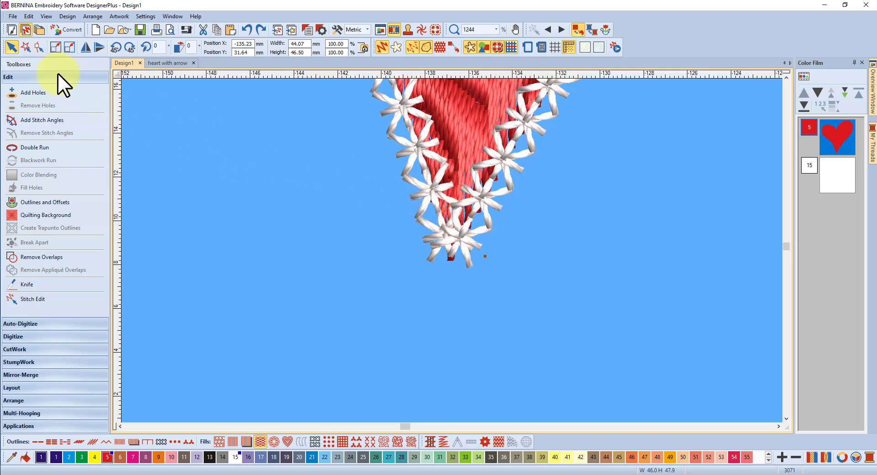
click(848, 179)
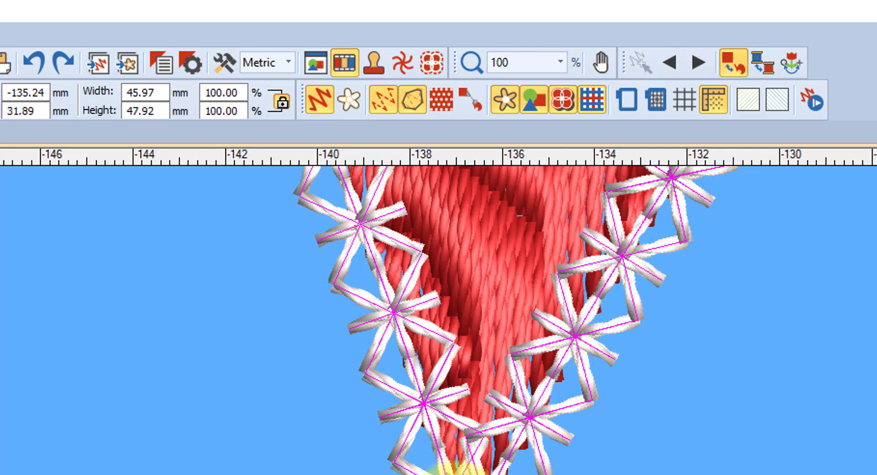
click(320, 98)
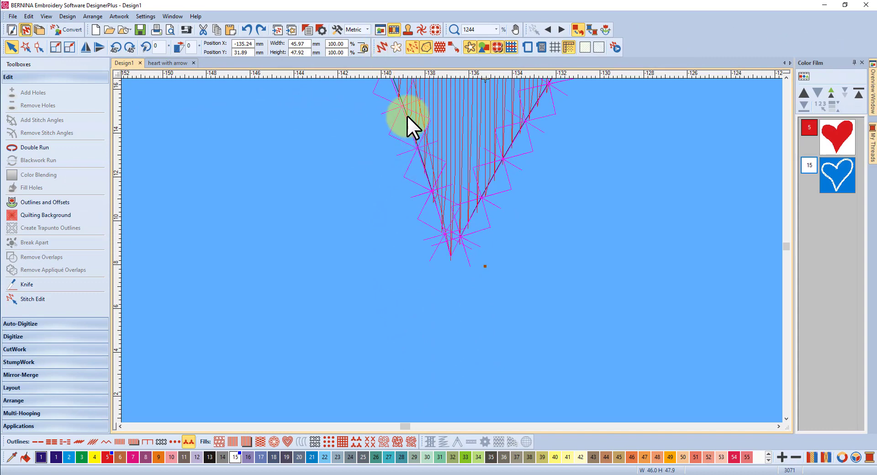
click(382, 47)
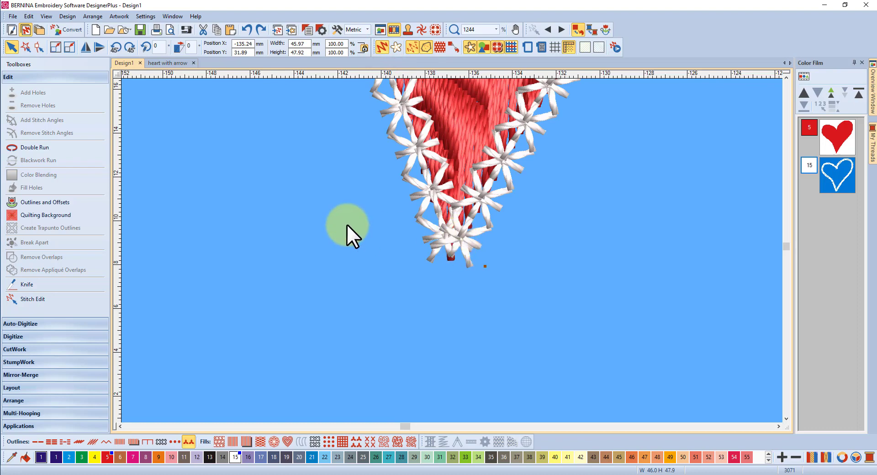
Step: Reshape the outline by dragging the bottom star nodes at the heart's tip to new positions
click(37, 46)
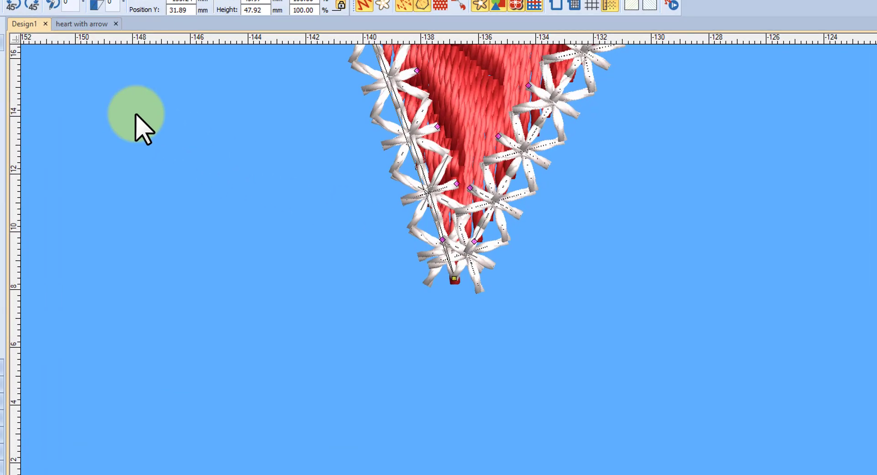
click(459, 236)
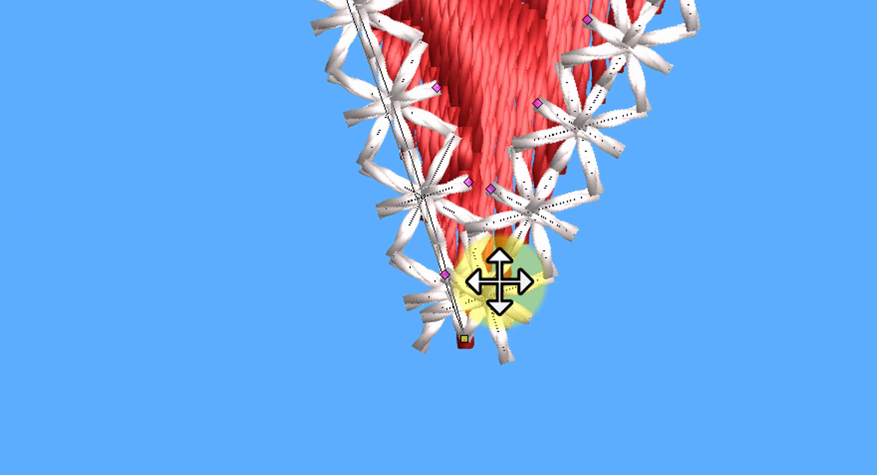
drag(499, 282, 515, 241)
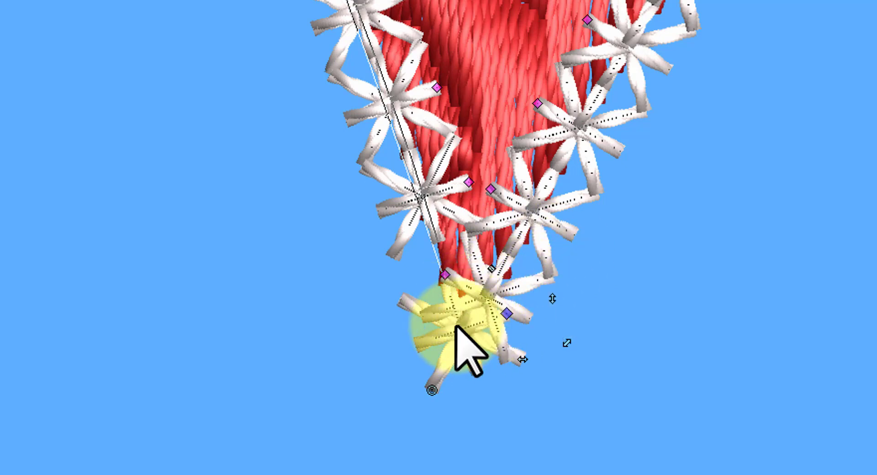
click(511, 235)
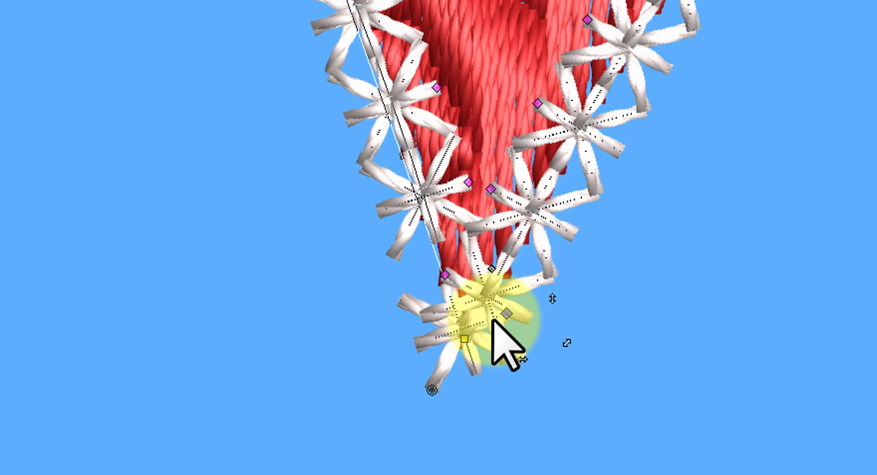
drag(505, 308, 503, 210)
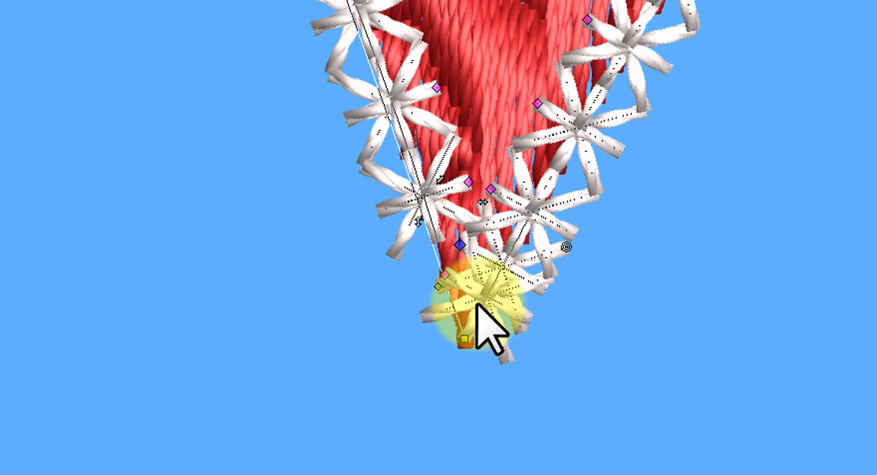
drag(453, 313, 439, 212)
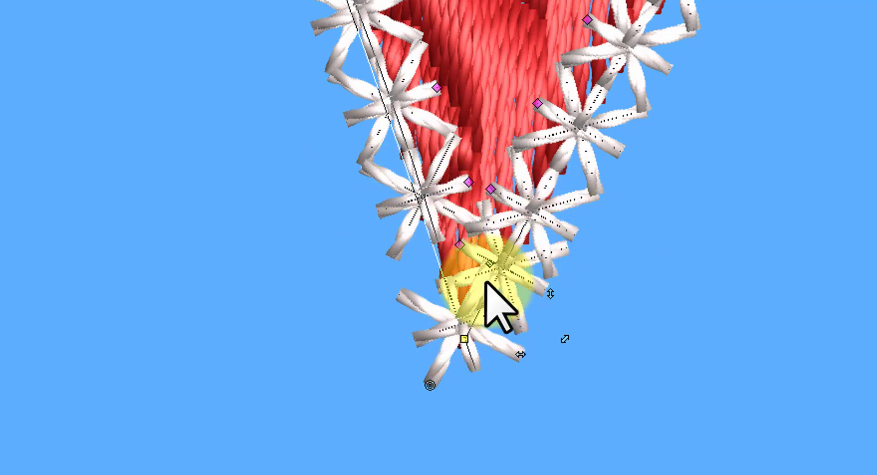
drag(507, 311, 520, 341)
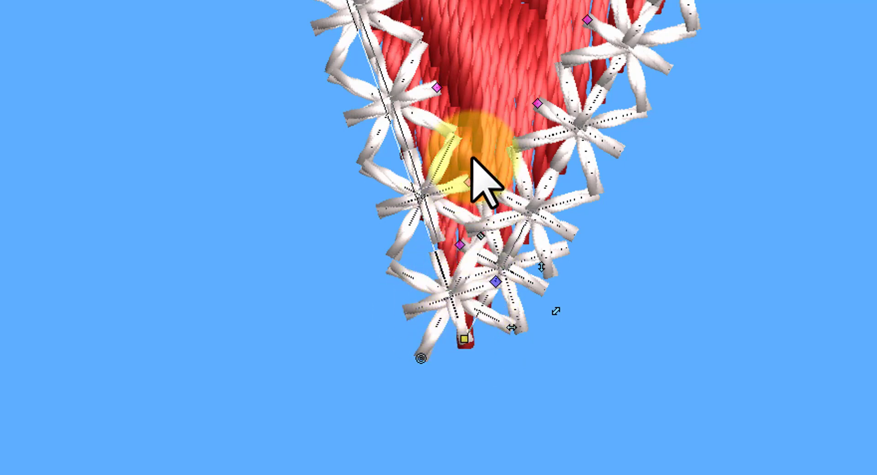
Step: Drag the star outline's end node down into the heart's top dip
scroll(473, 347, down, 2)
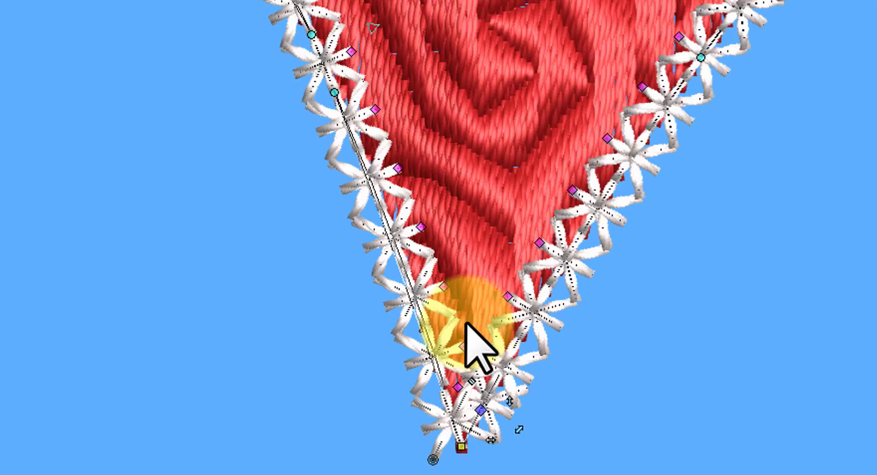
scroll(466, 308, down, 5)
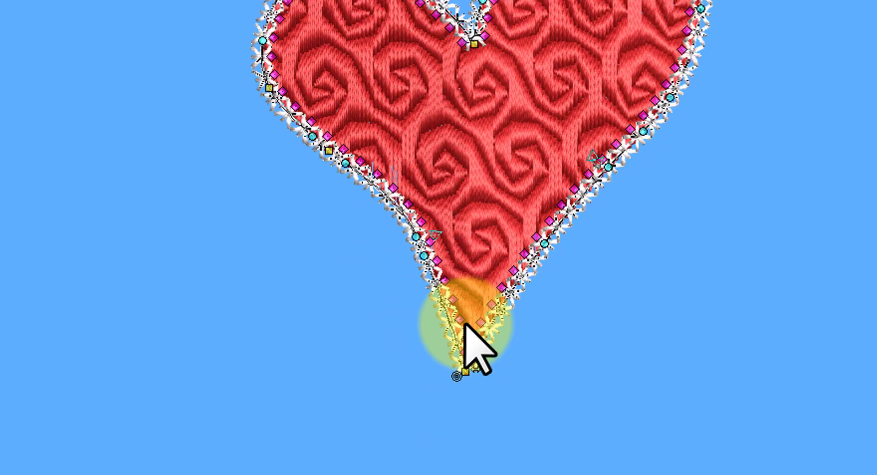
scroll(465, 328, up, 3)
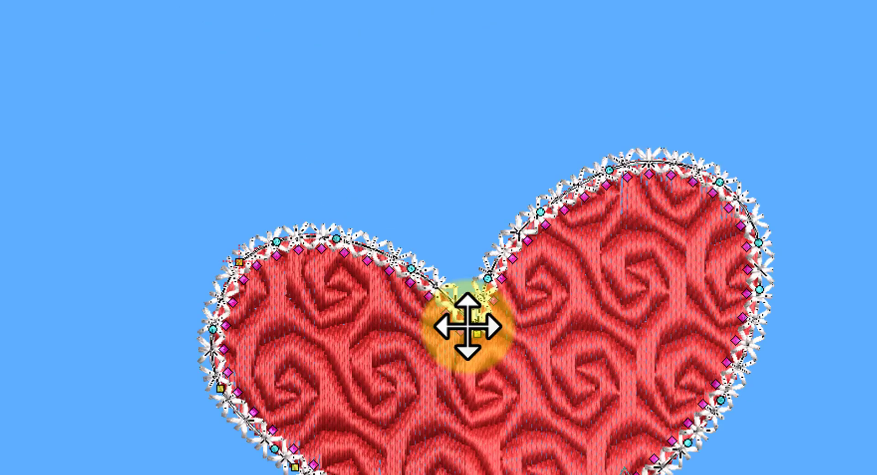
scroll(466, 325, up, 5)
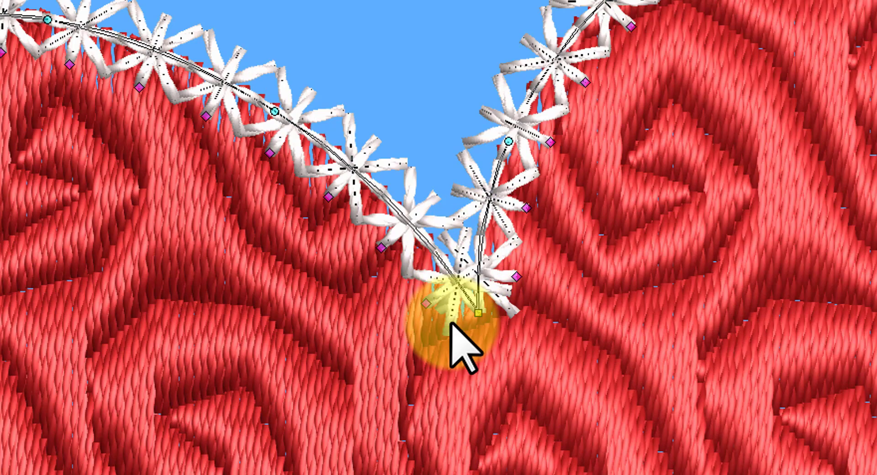
drag(459, 272, 484, 356)
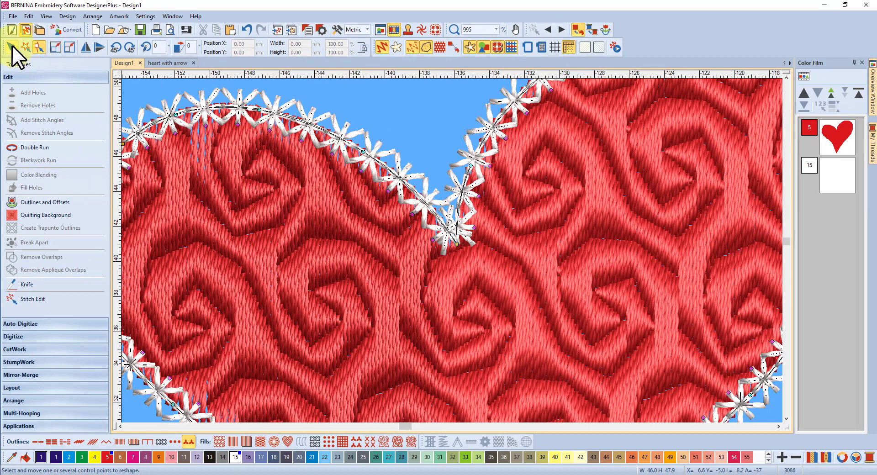
Step: Select the whole outline and cut it with the Knife at the heart's top notch
click(12, 46)
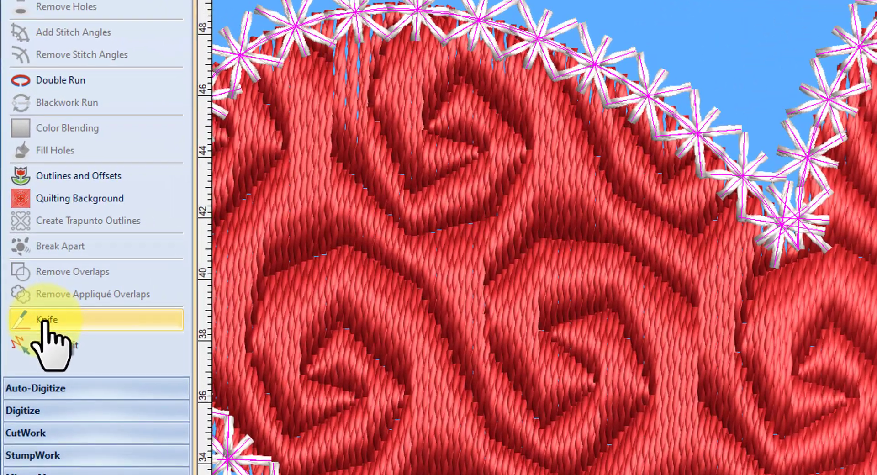
click(45, 320)
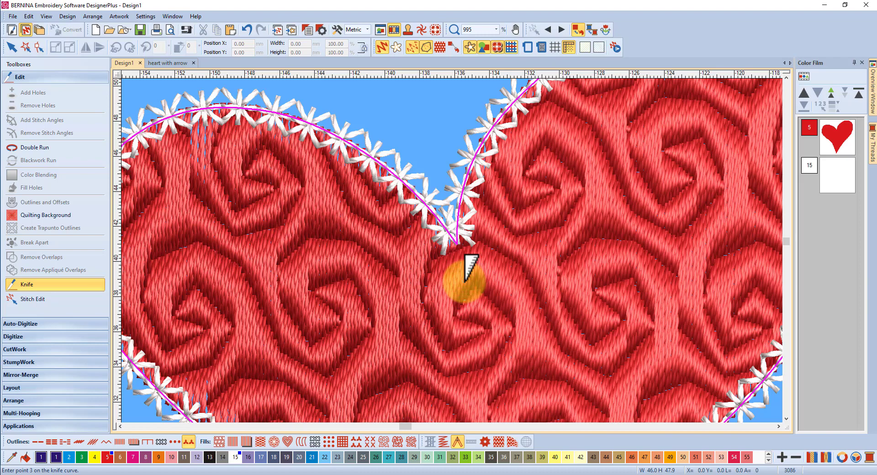
key(Return)
scroll(451, 250, down, 6)
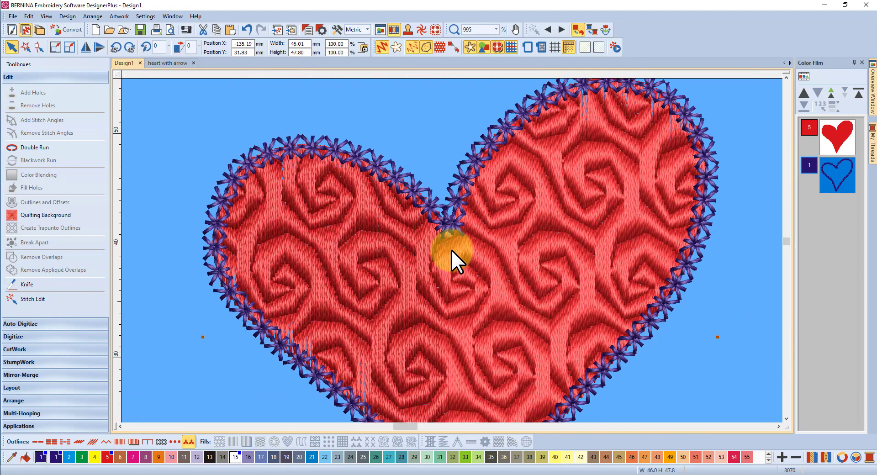
Step: Cut the purple star outline with the Knife at the heart's bottom tip
scroll(455, 364, up, 6)
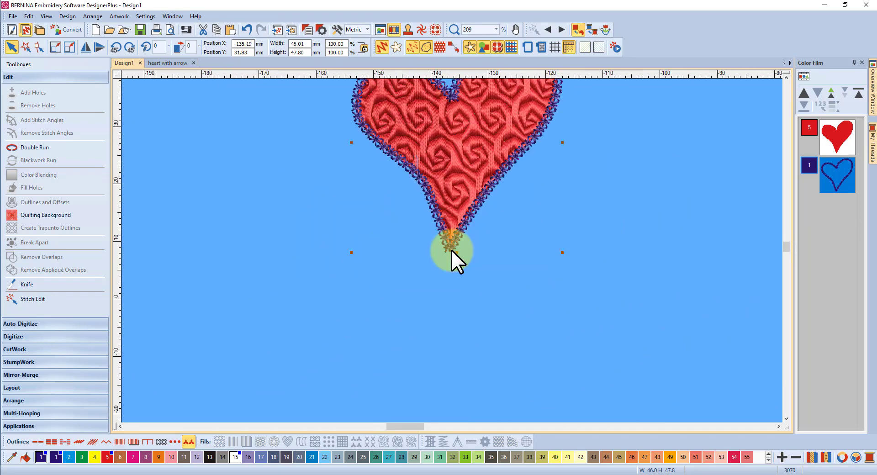
scroll(451, 250, up, 2)
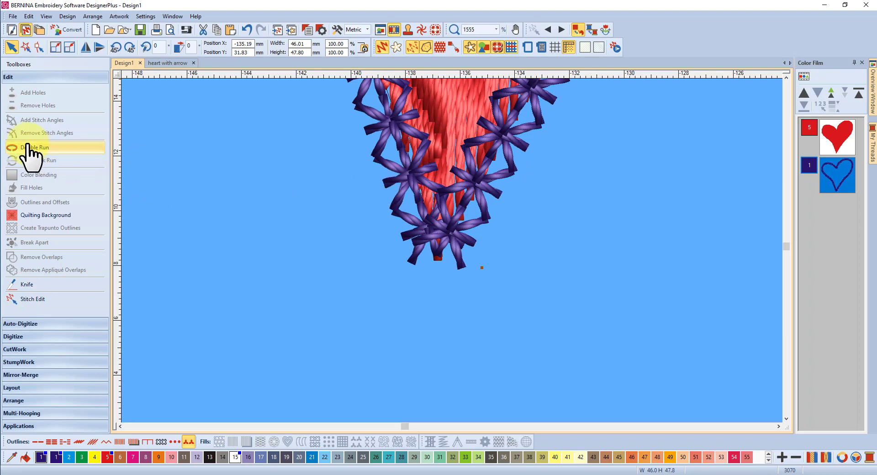
click(25, 288)
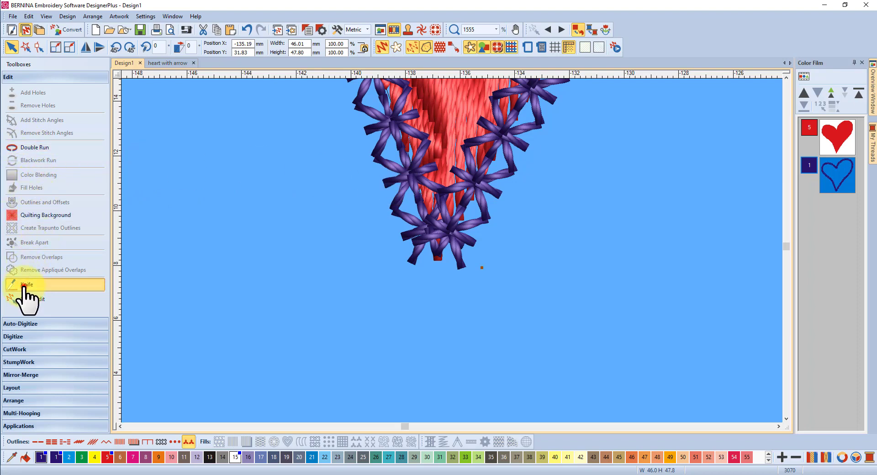
click(437, 232)
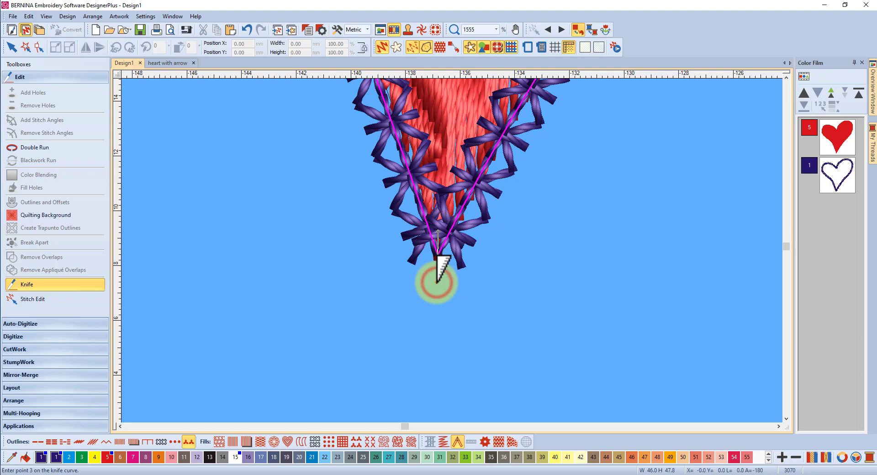
key(Return)
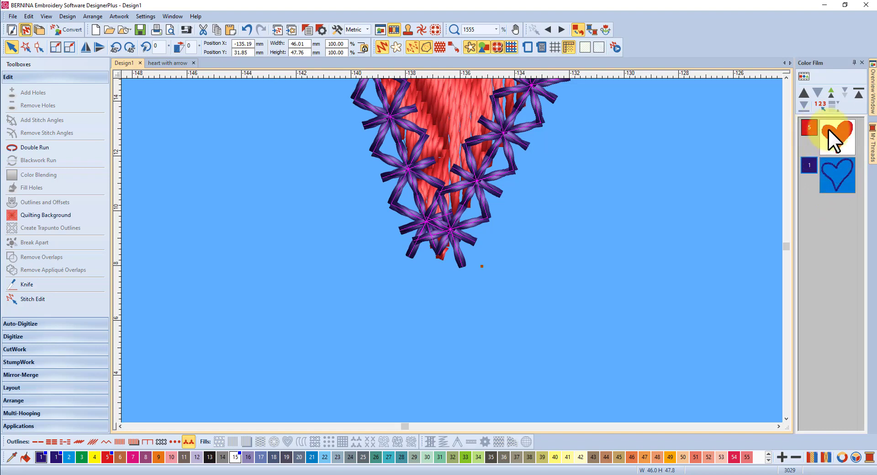
Step: List objects separately in the Color Film docker and select the second outline piece
click(803, 76)
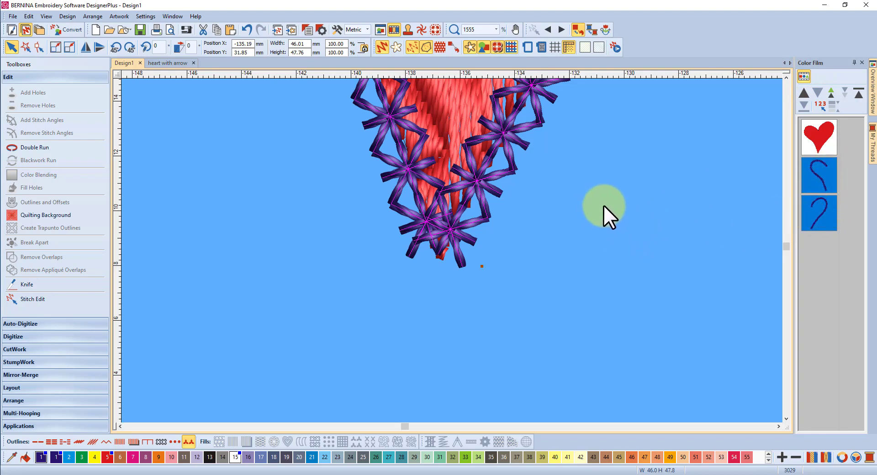
click(817, 172)
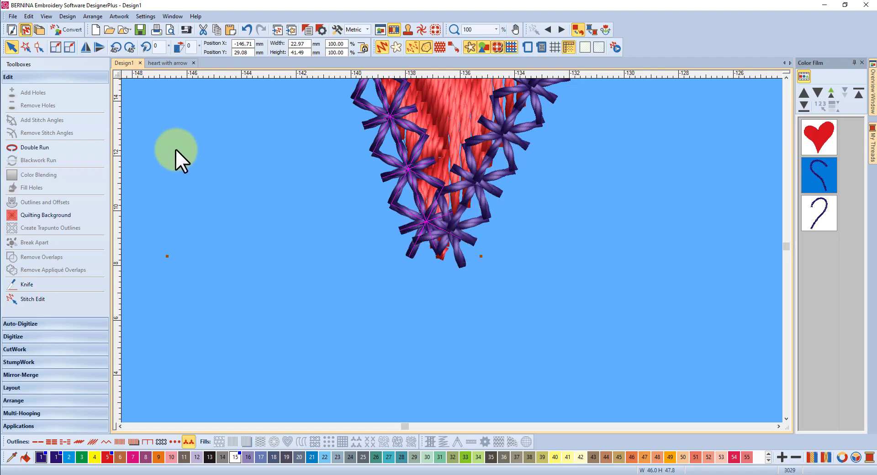
Step: Reshape the right outline piece, dragging its end point down to the heart's tip
click(35, 45)
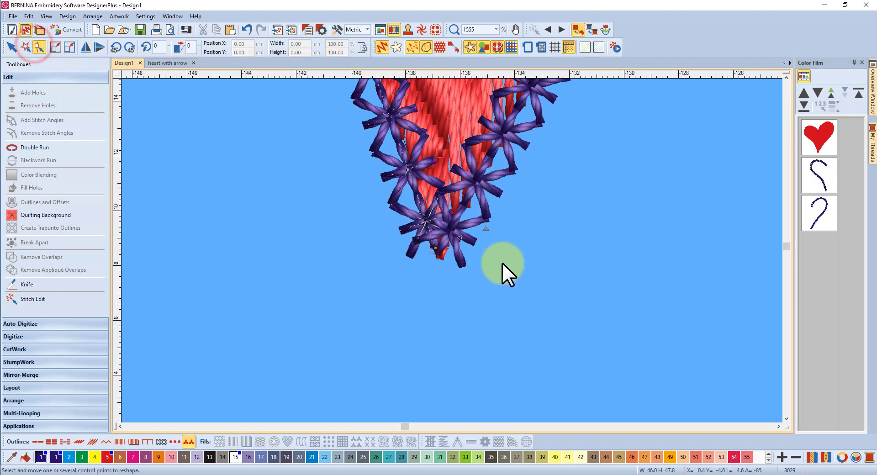
drag(437, 250, 427, 222)
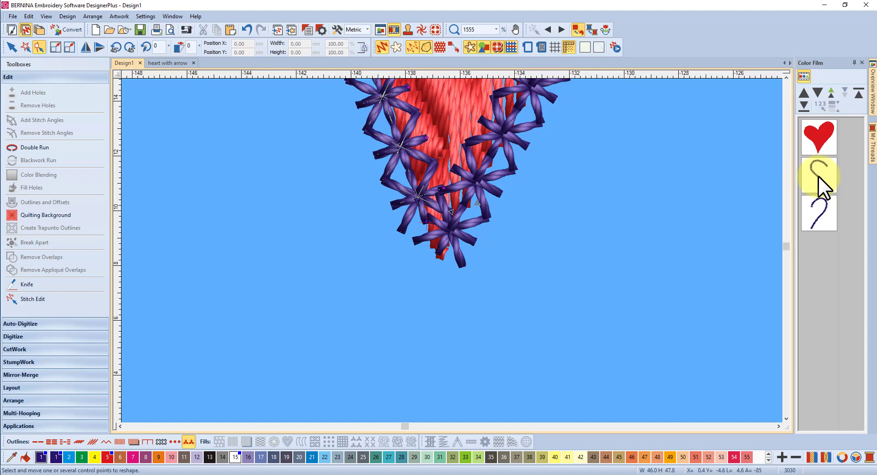
key(Tab)
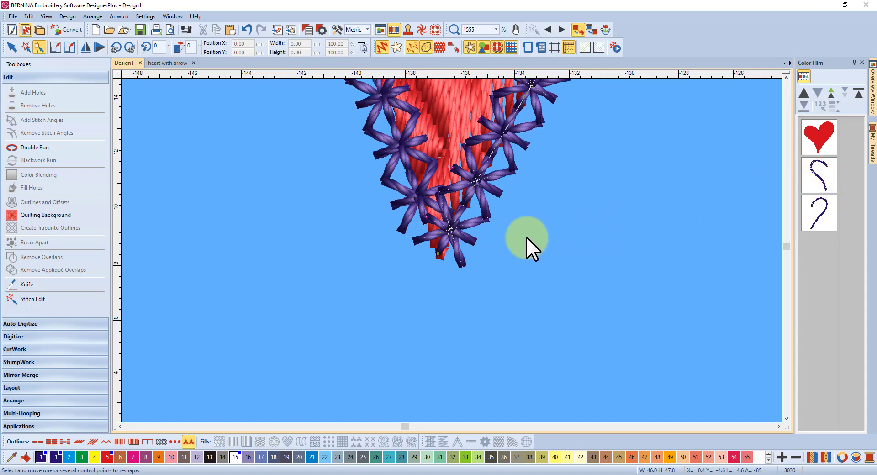
click(435, 264)
drag(435, 264, 425, 281)
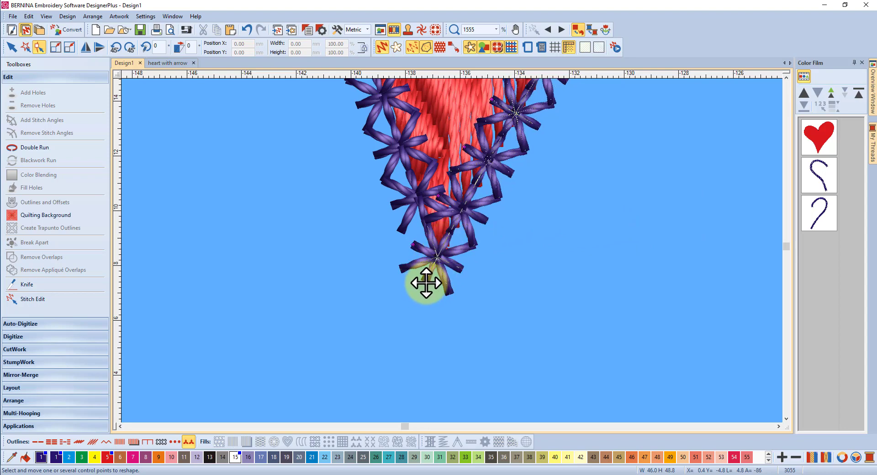
mouse_move(427, 284)
mouse_down()
mouse_move(431, 269)
mouse_move(427, 276)
mouse_move(499, 287)
mouse_move(423, 287)
mouse_up()
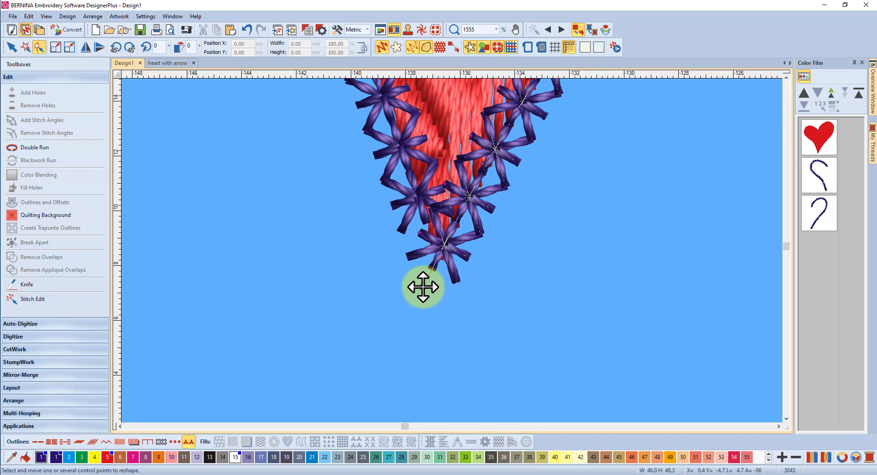
drag(423, 287, 425, 283)
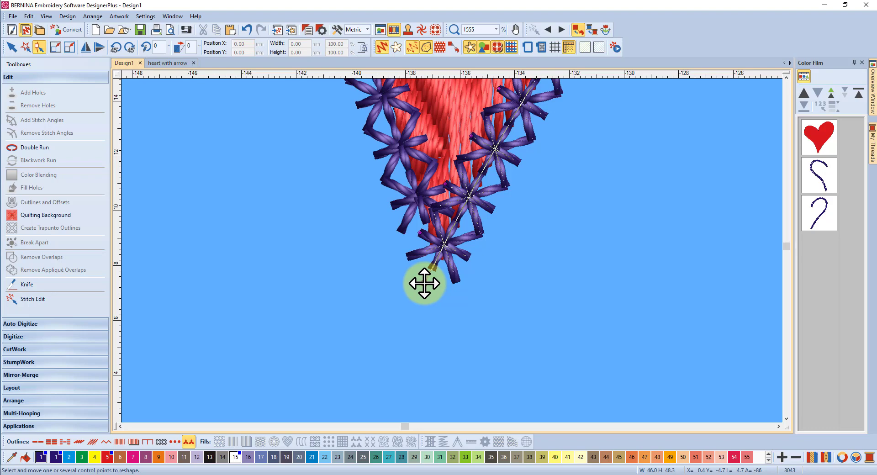
drag(424, 283, 427, 282)
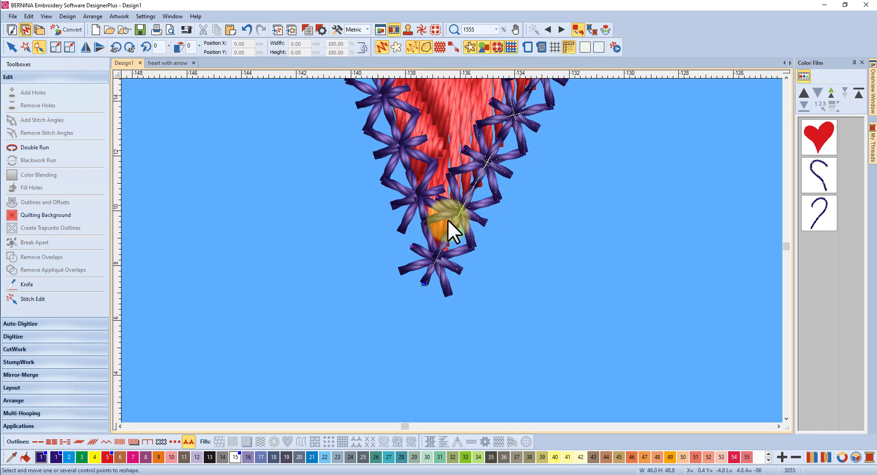
Step: Nudge the right outline's end up slightly and undo an unwanted move of the left outline
mouse_move(426, 283)
mouse_down()
mouse_move(433, 263)
mouse_move(429, 270)
mouse_up()
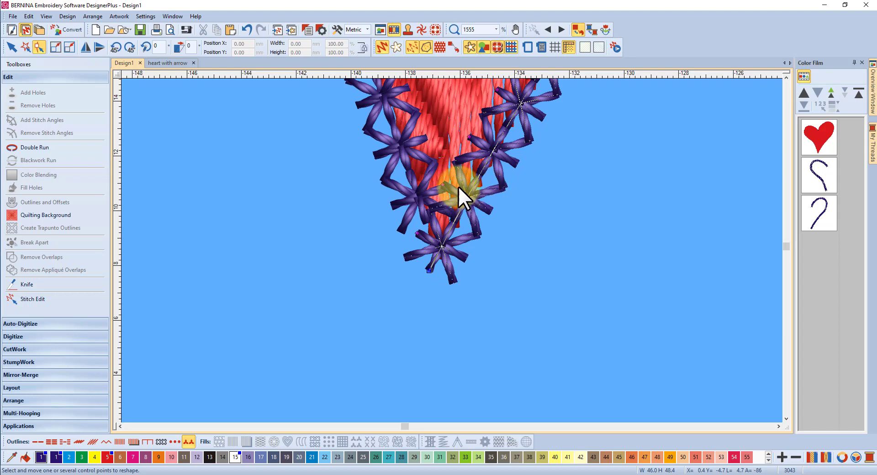
click(416, 194)
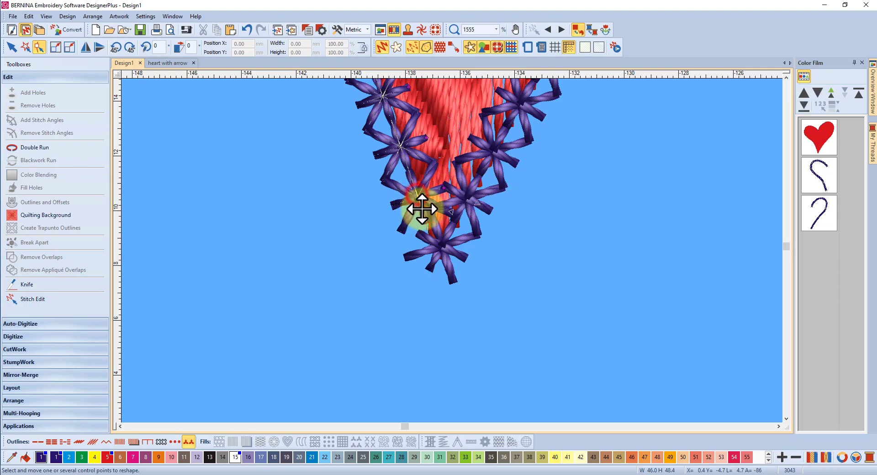
drag(417, 207, 435, 204)
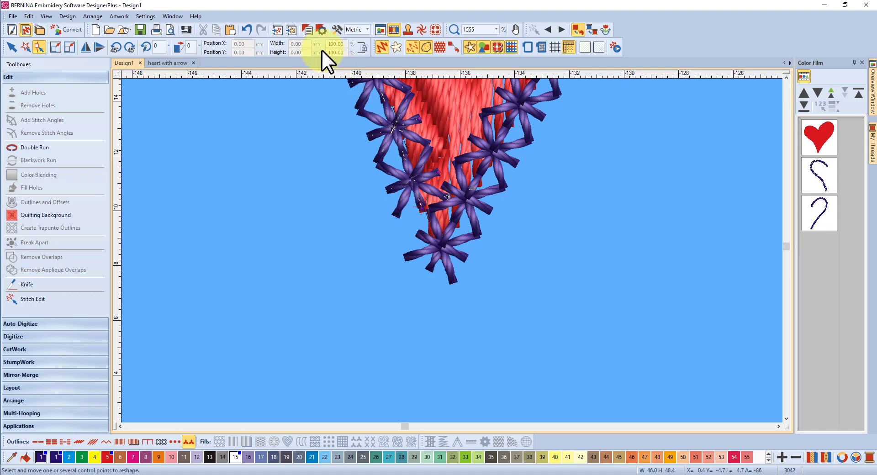
click(248, 29)
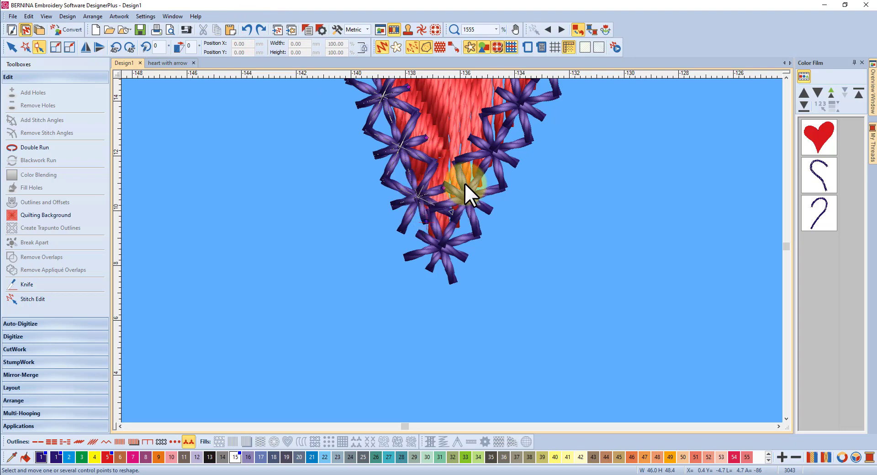
scroll(451, 250, down, 7)
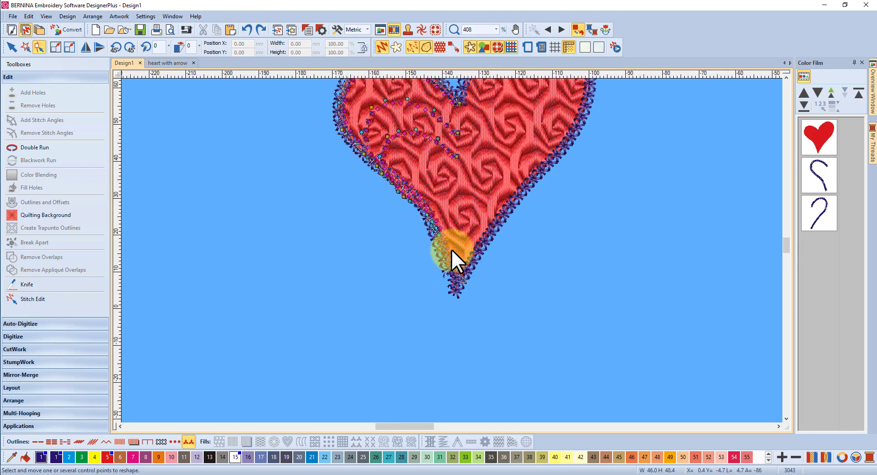
Step: Zoom in and pull the left outline's end point into the heart's top dip
scroll(452, 250, up, 5)
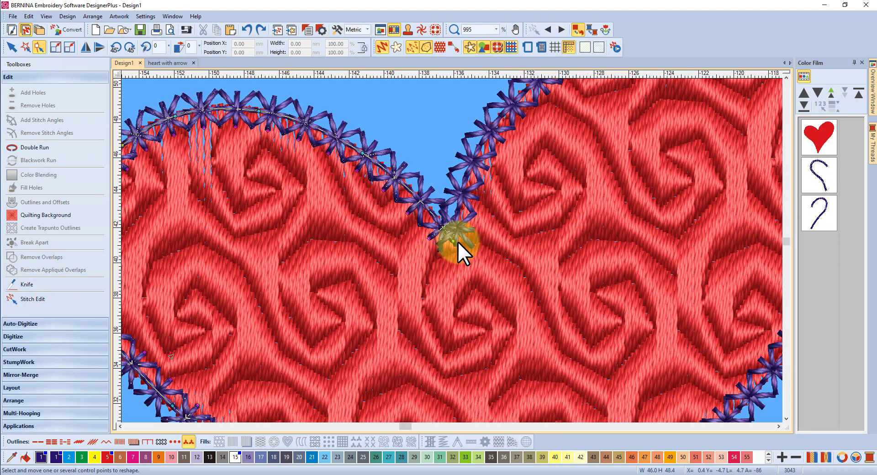
drag(458, 242, 446, 232)
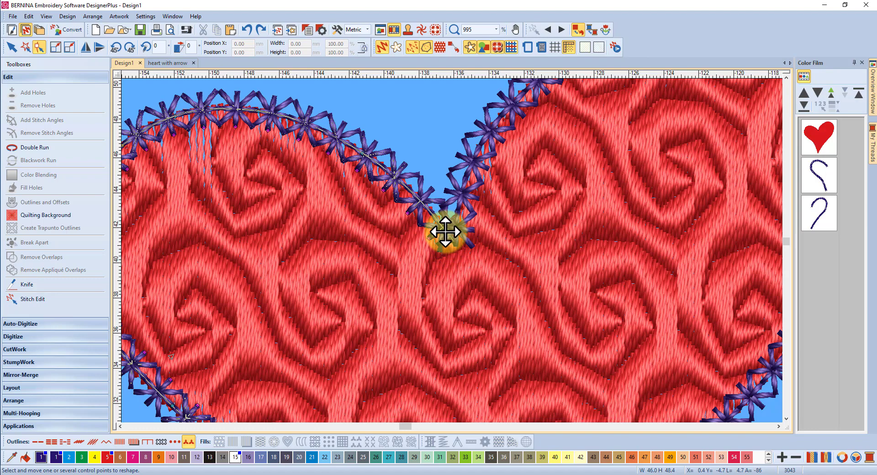
mouse_move(445, 232)
mouse_down()
mouse_move(439, 223)
mouse_move(442, 231)
mouse_up()
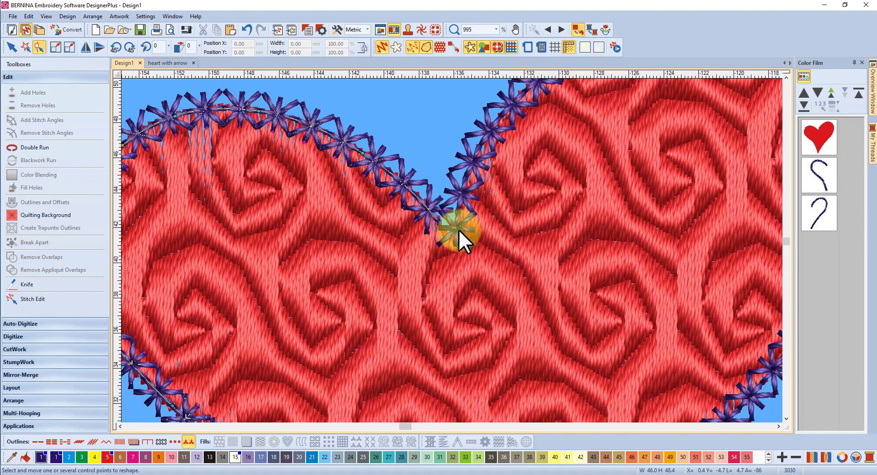
Step: Select the right-lobe outline and drag its end point to meet the left end at the dip
click(459, 231)
drag(459, 246, 456, 256)
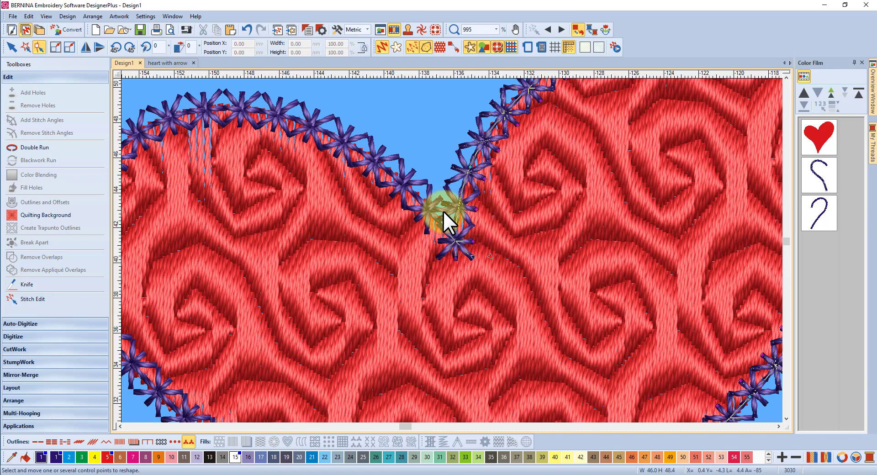
click(452, 249)
scroll(451, 251, down, 3)
scroll(451, 249, up, 1)
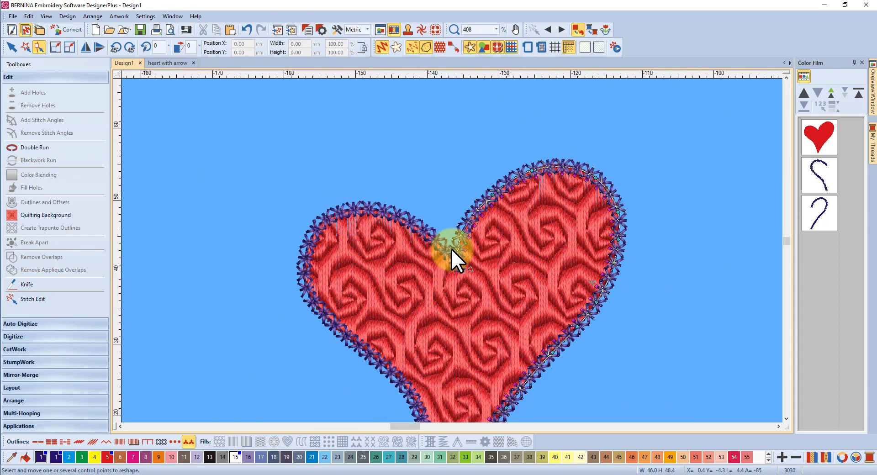
scroll(451, 251, down, 2)
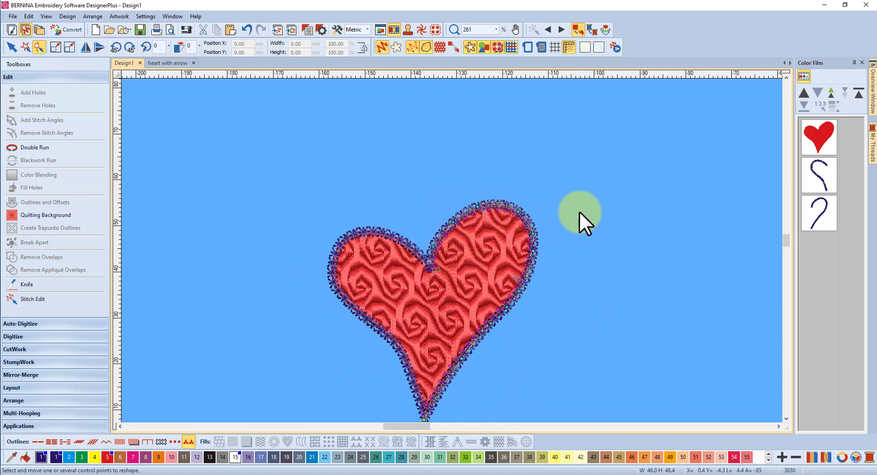
Step: Delete both purple outline pieces and hide stitches so only the red heart line shows
click(822, 177)
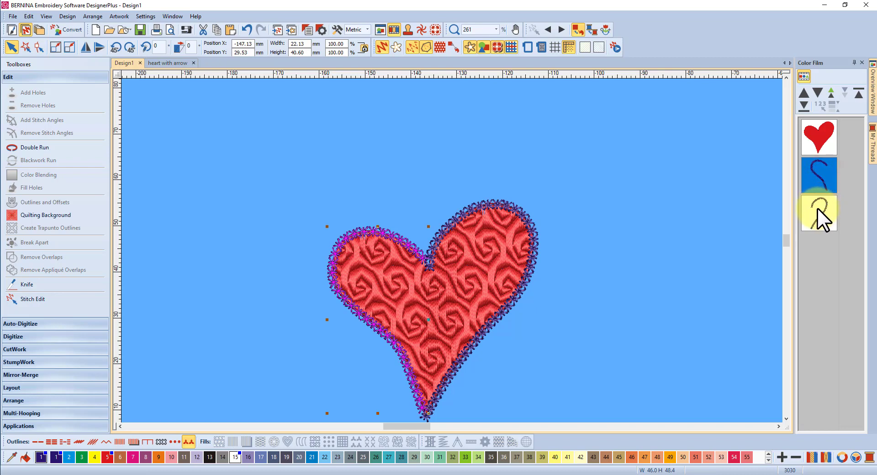
ctrl+click(818, 209)
right_click(818, 209)
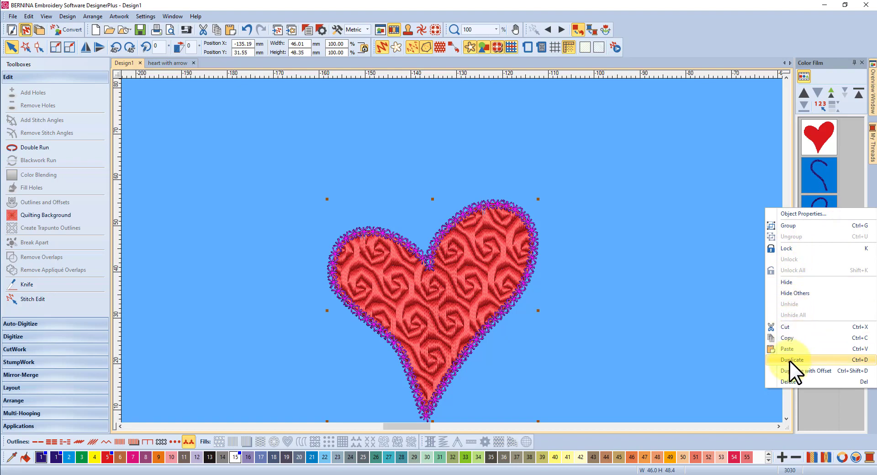
click(791, 380)
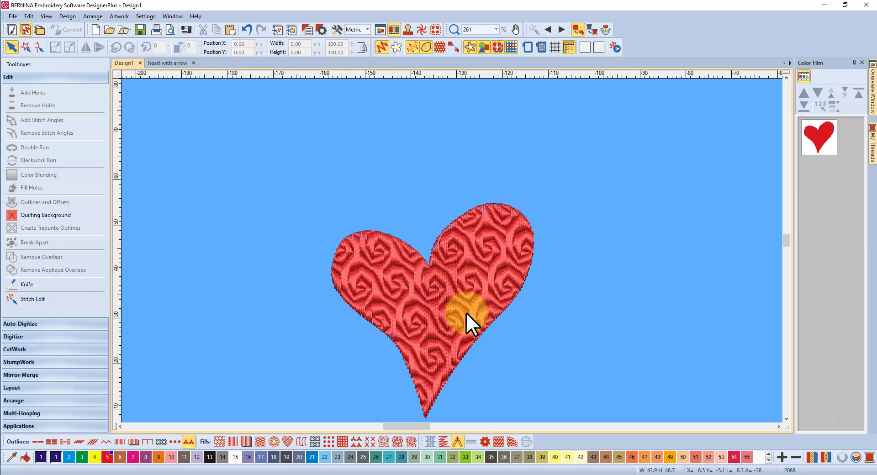
scroll(450, 310, up, 1)
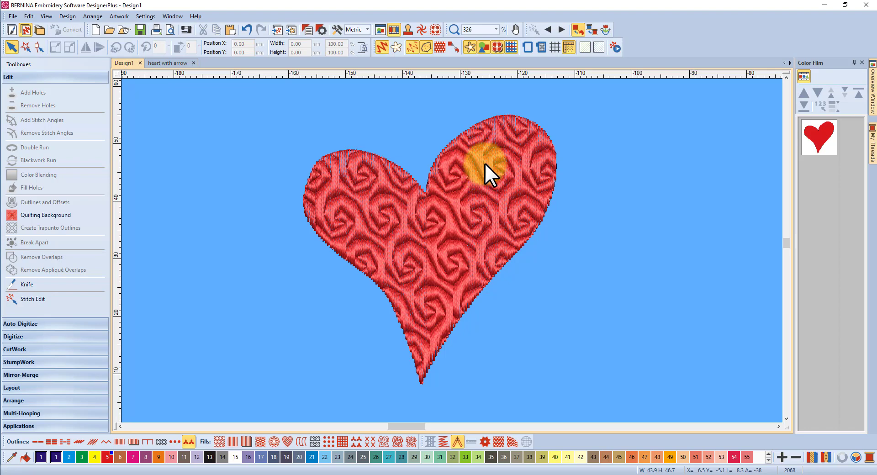
click(410, 47)
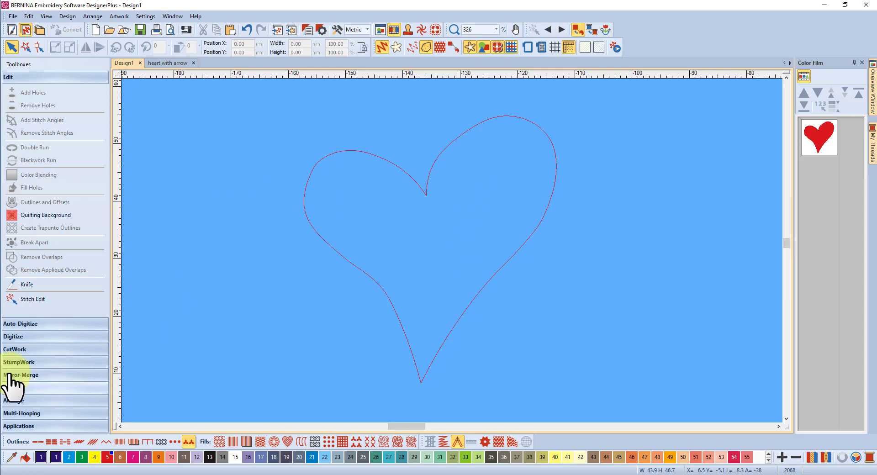
Step: Start an Open Object line with the star-pattern stitch in thread colour 15
click(28, 337)
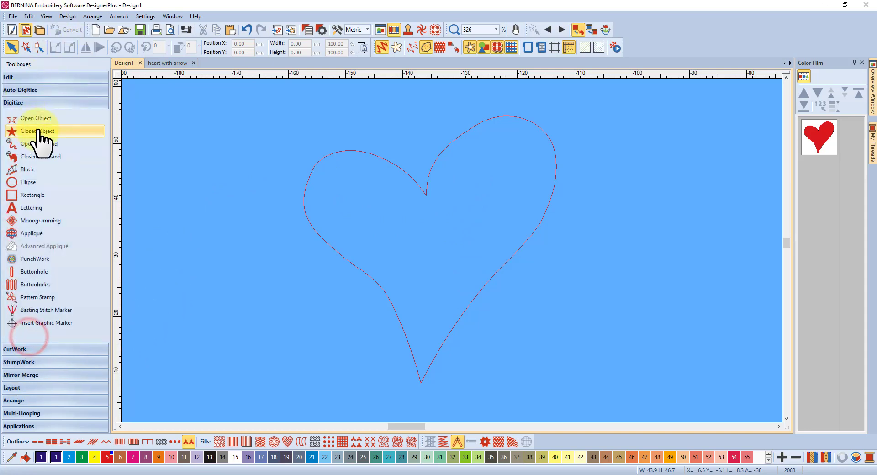
click(40, 118)
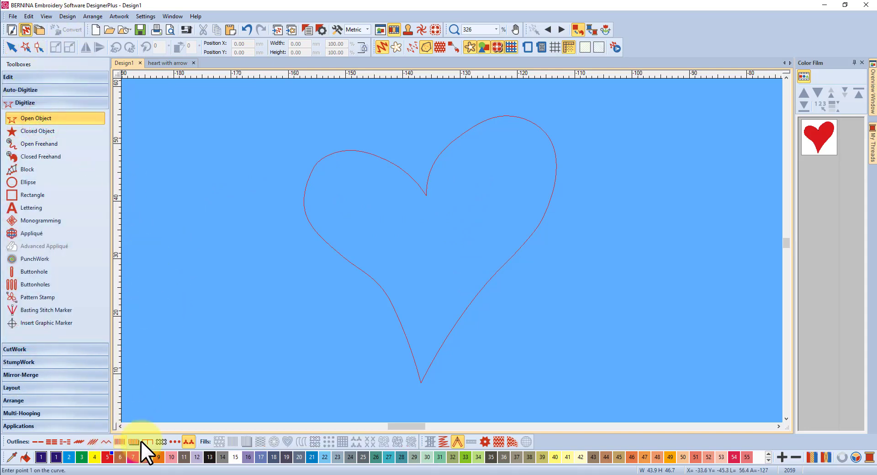
click(187, 440)
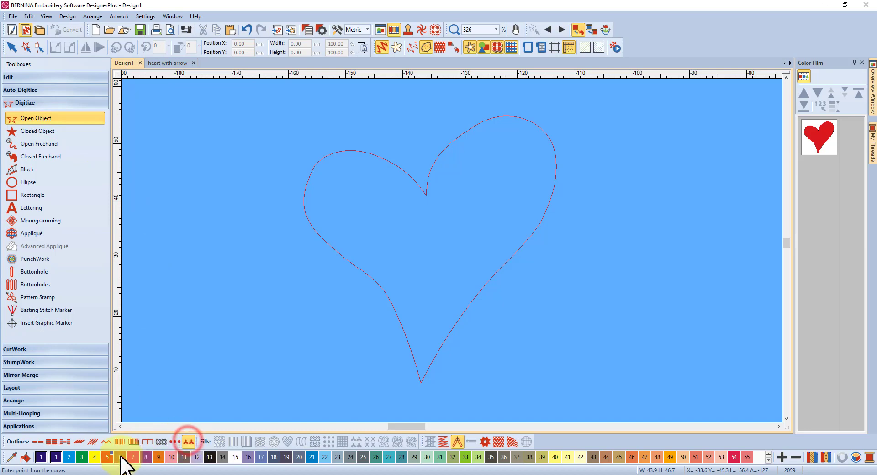
click(235, 457)
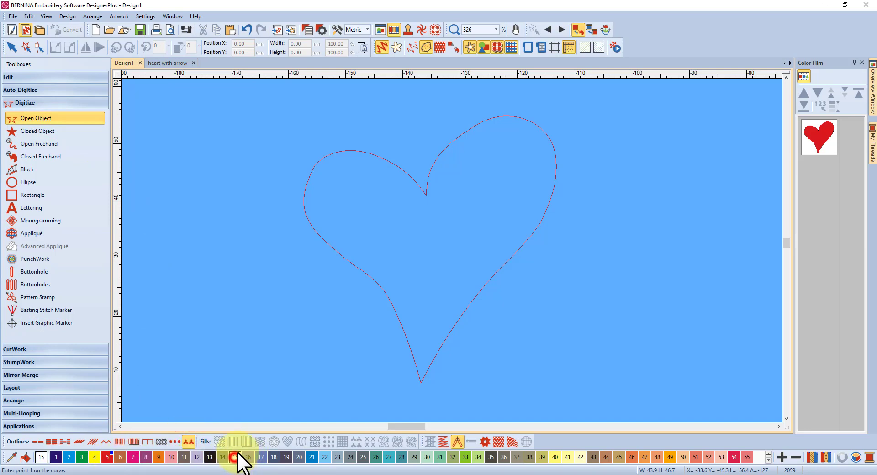
Step: Trace the line from the heart's top dip up and over the right lobe
click(426, 195)
right_click(431, 166)
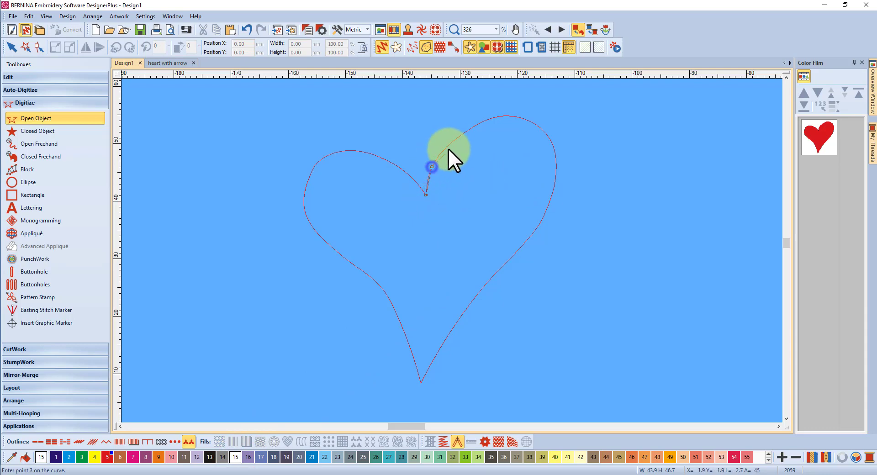
right_click(446, 150)
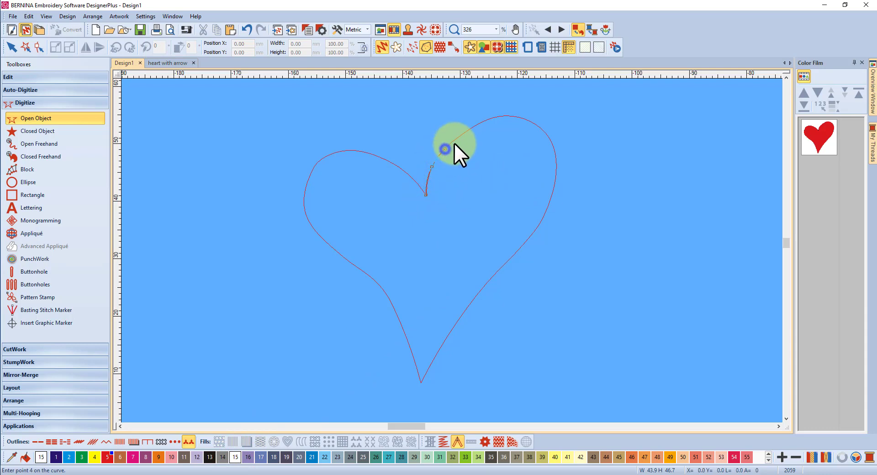
right_click(473, 127)
right_click(512, 116)
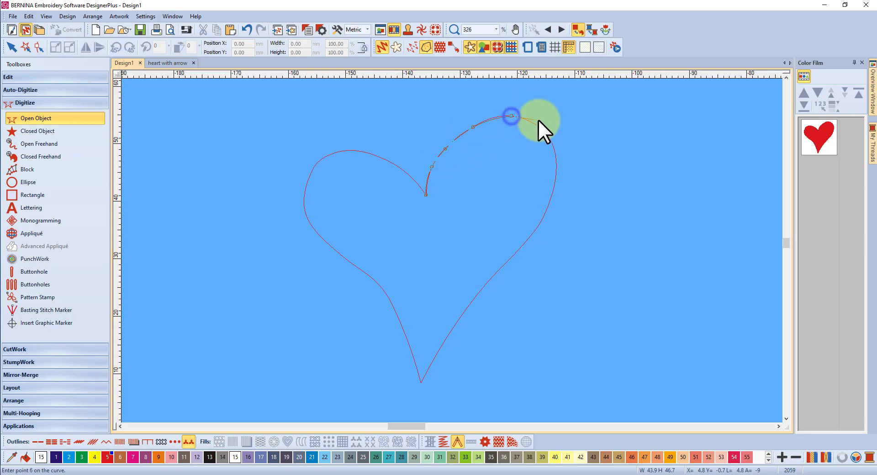
right_click(537, 124)
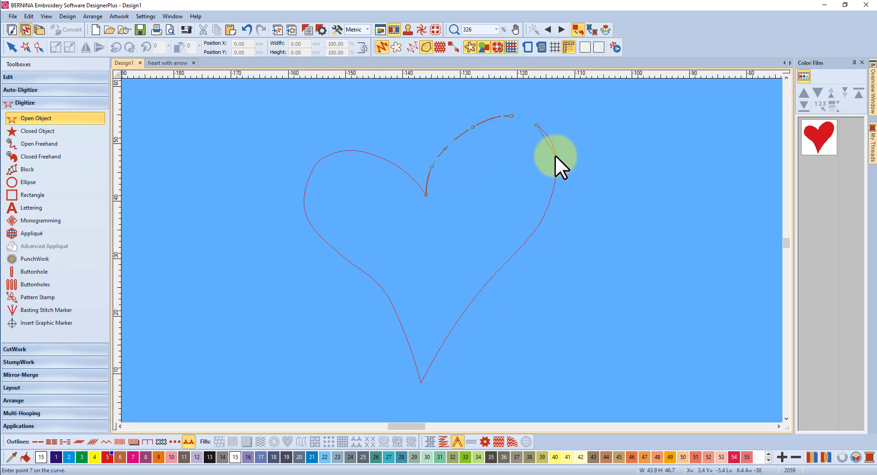
Step: Continue the line down the right side to the heart's tip and finish it
right_click(555, 156)
right_click(552, 197)
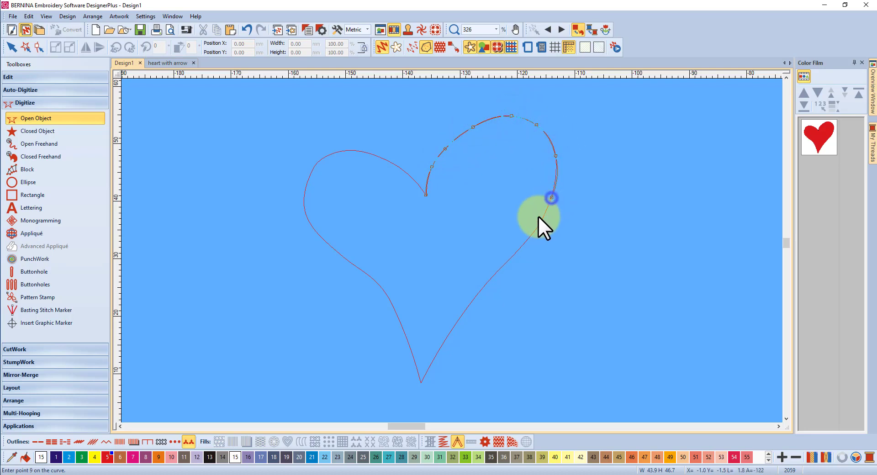
right_click(519, 248)
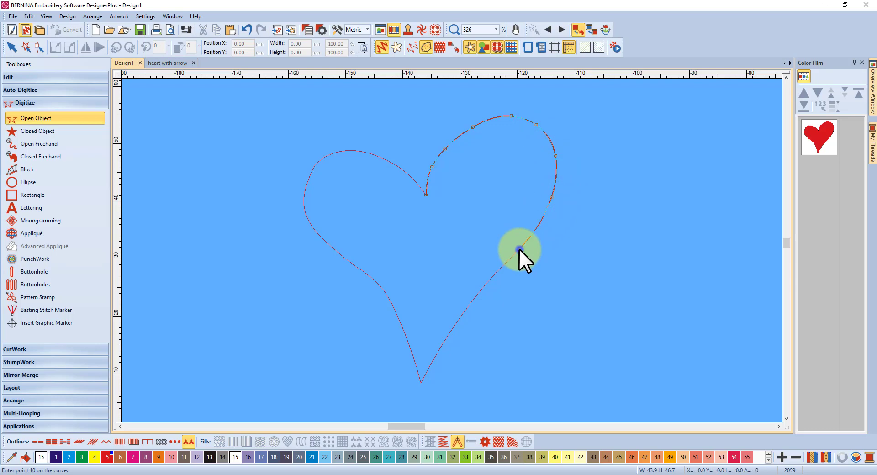
right_click(479, 291)
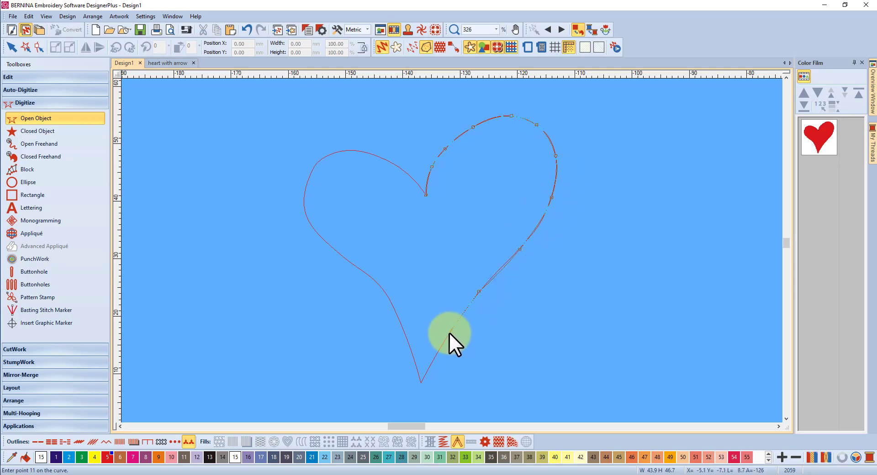
right_click(449, 334)
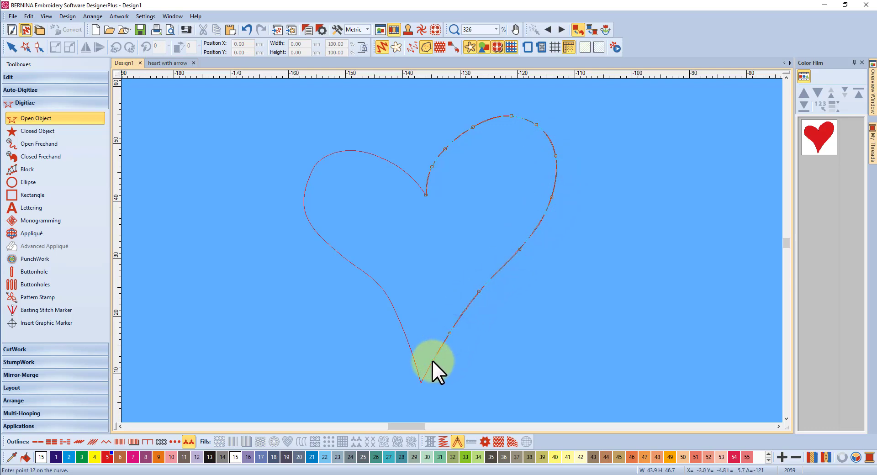
right_click(433, 361)
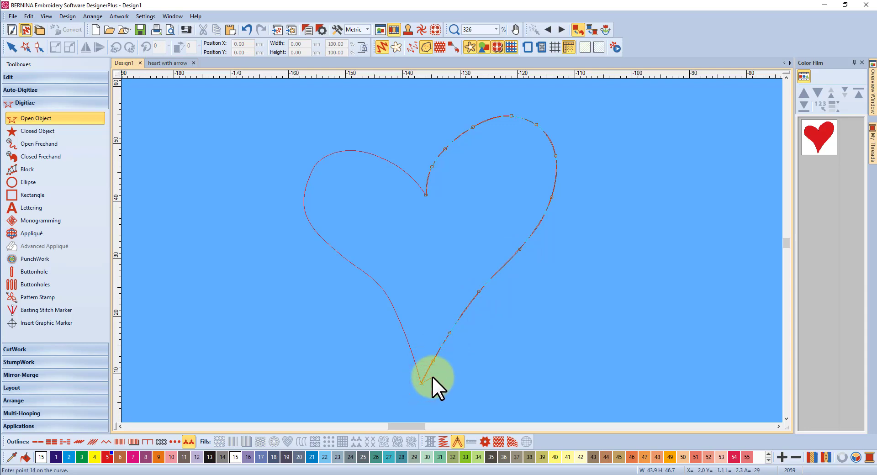
key(Return)
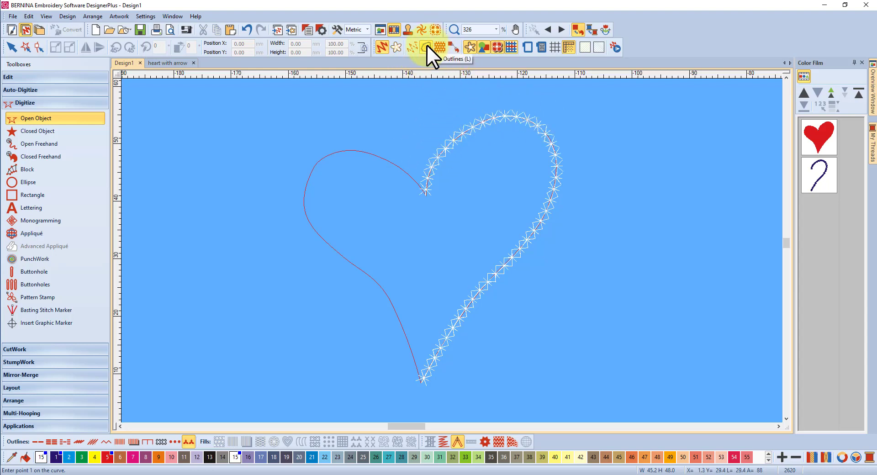
Step: Show the stitches again and apply thread 15 to the new outline
click(411, 46)
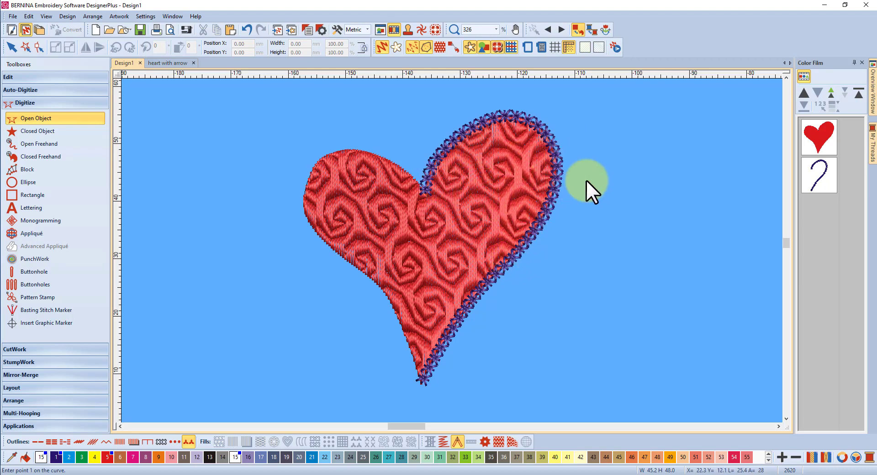
click(807, 176)
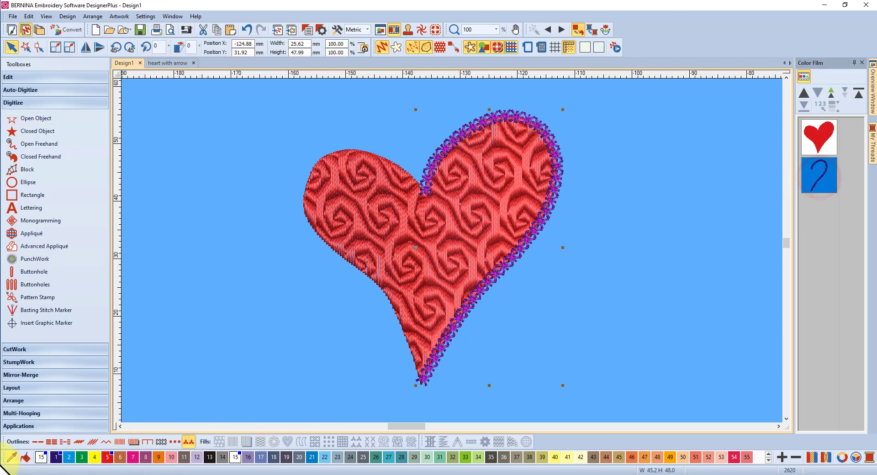
click(235, 458)
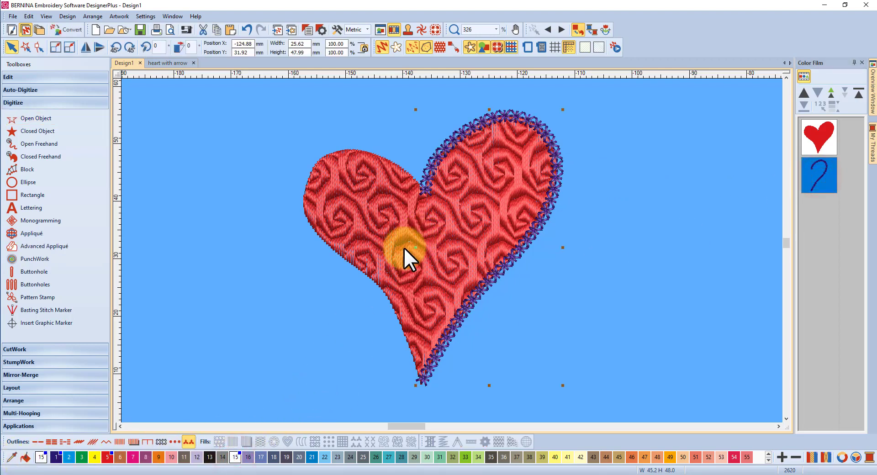
click(237, 457)
Step: Reselect the outline and reapply thread 15 so it stitches dark purple
click(659, 173)
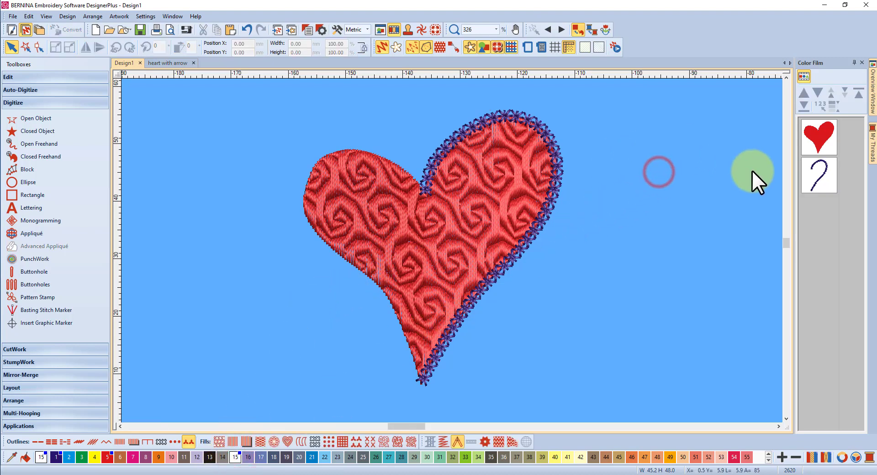
click(831, 177)
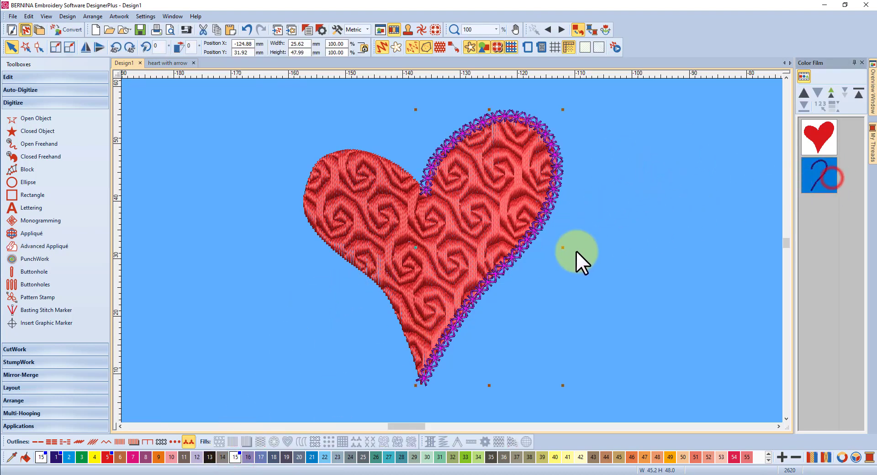
click(236, 458)
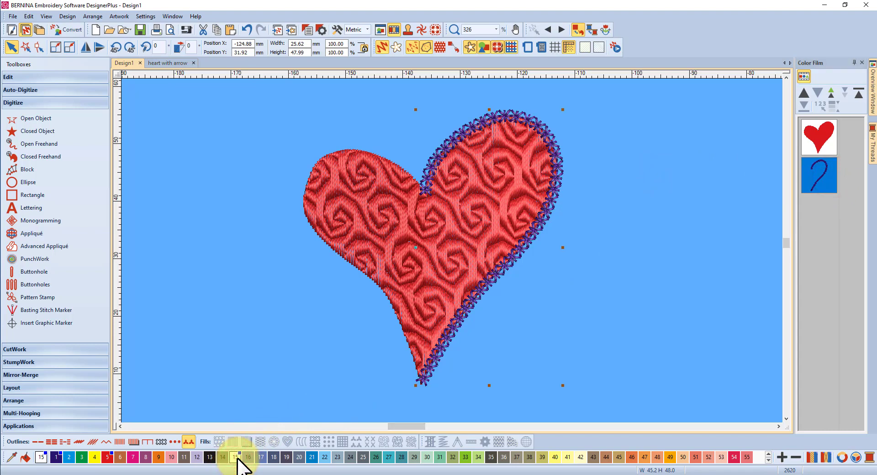
click(413, 273)
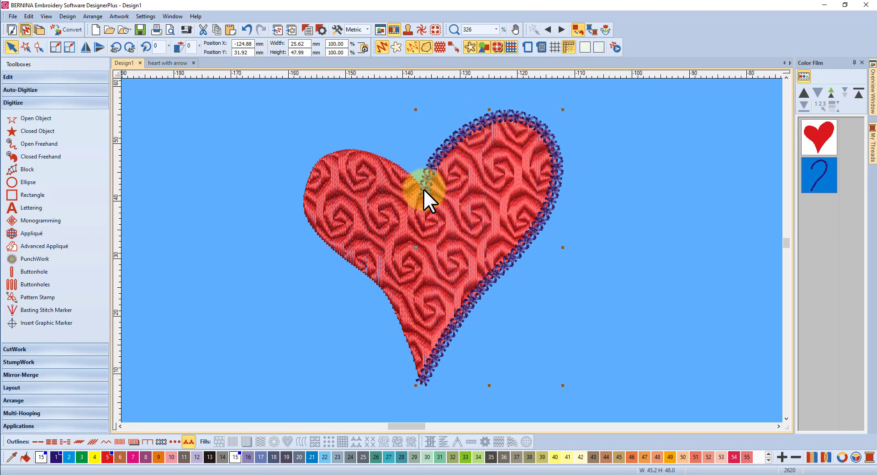
Step: With the Reshape tool, drag the outline's start point lower into the top cleft
scroll(452, 250, up, 6)
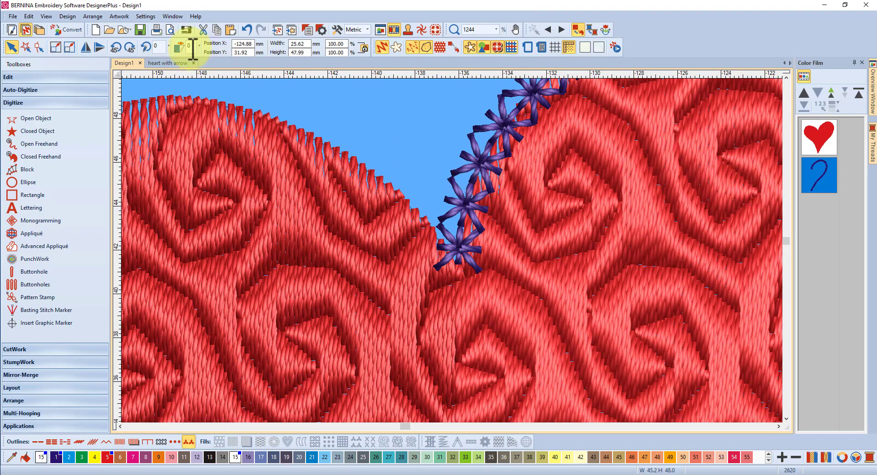
click(39, 46)
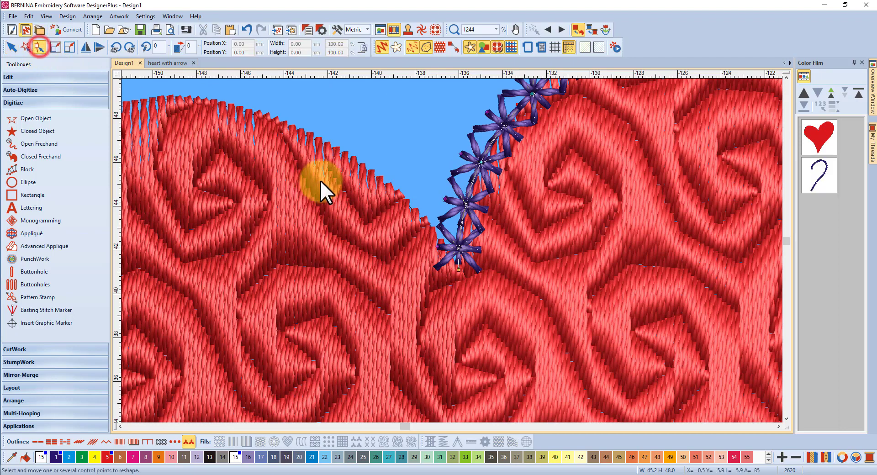
drag(458, 270, 457, 287)
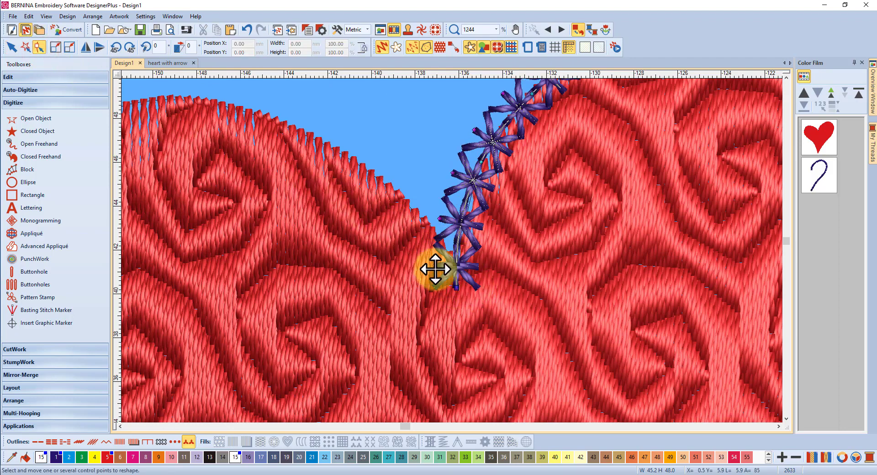